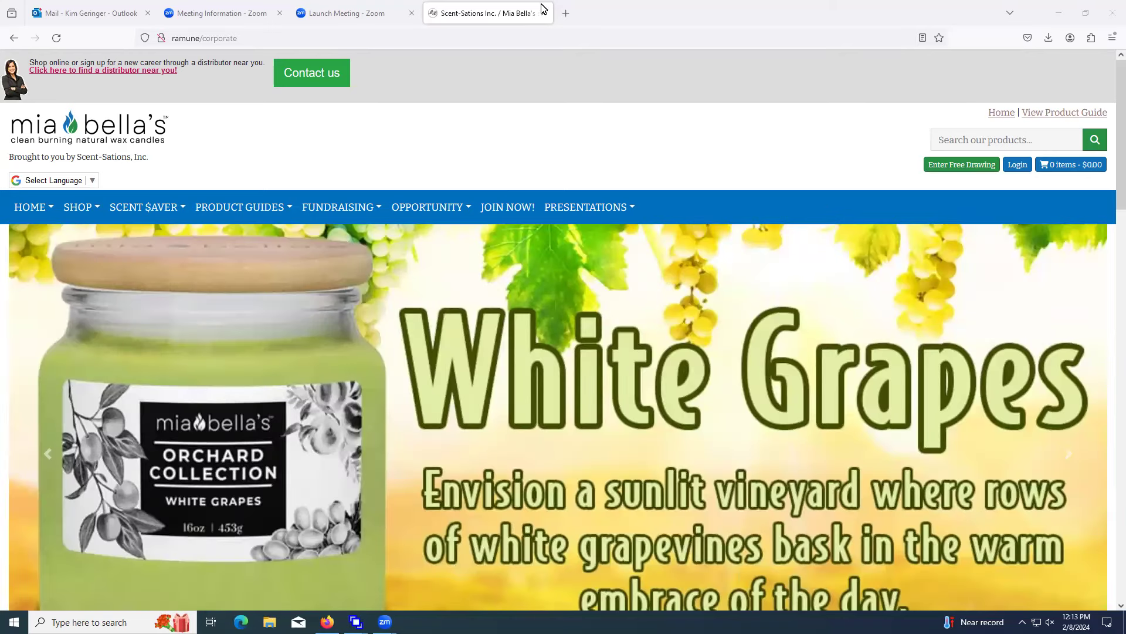
# Open the Scent $aver Introduction page and read its description of 16oz jar candle shipments
pyautogui.moveTo(135, 215)
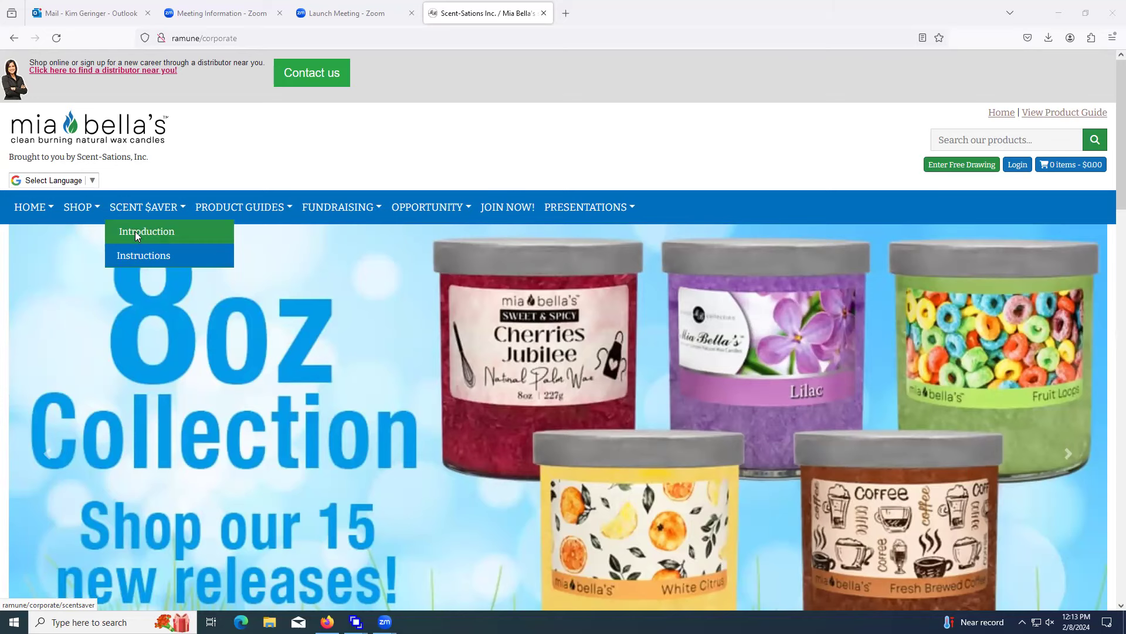
pyautogui.click(135, 231)
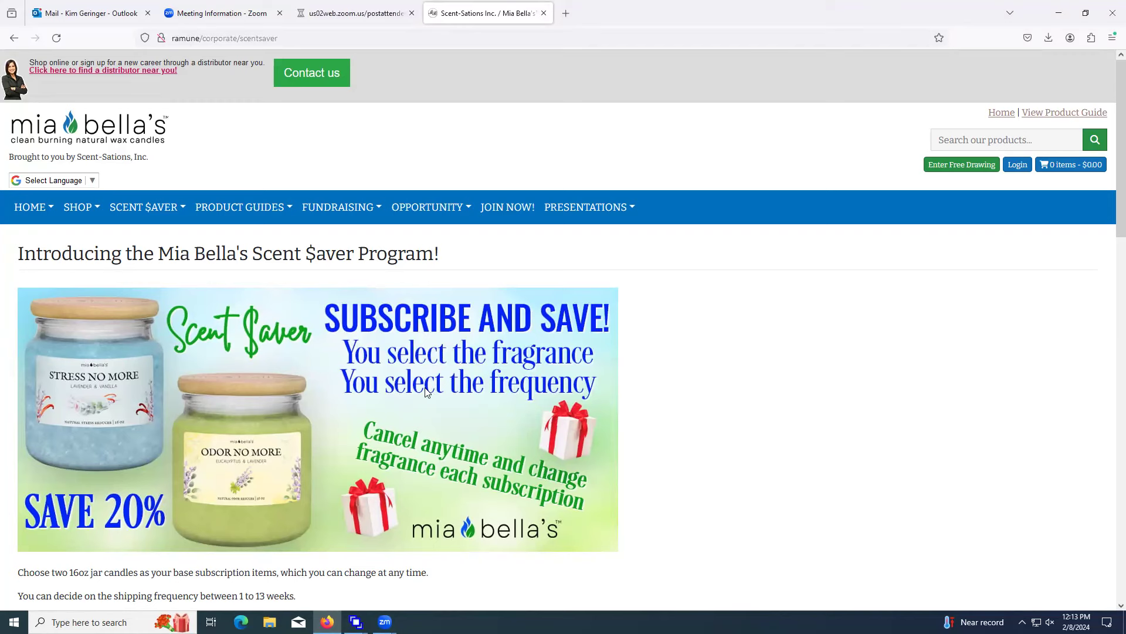
pyautogui.scroll(-1, 407, 407)
pyautogui.scroll(-1, 410, 375)
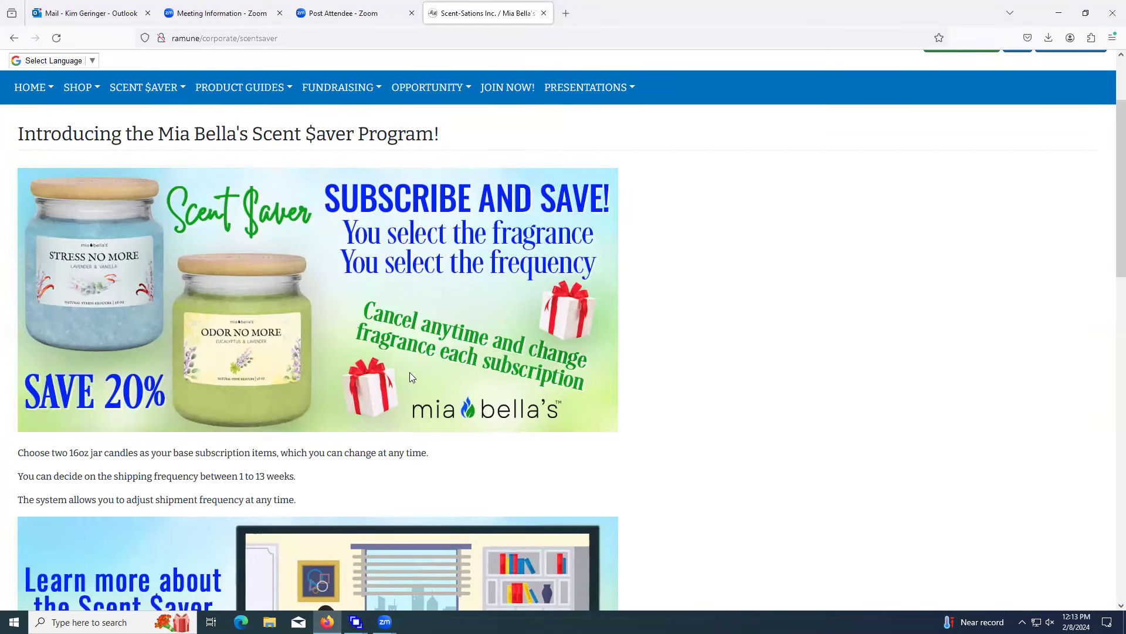
pyautogui.scroll(-4, 421, 389)
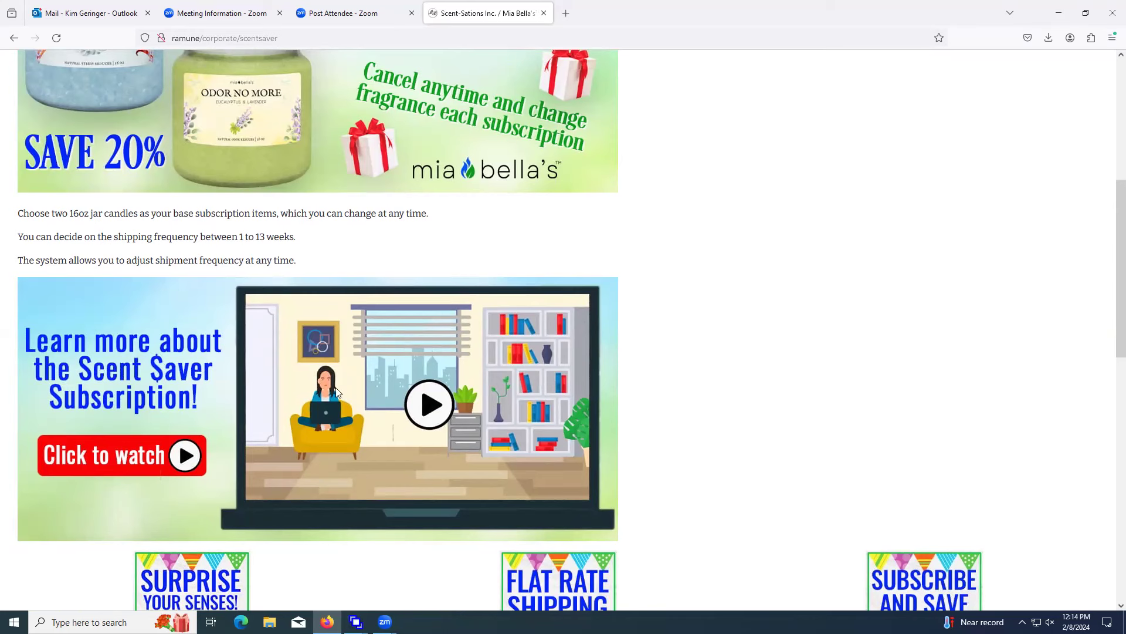
pyautogui.scroll(-2, 310, 337)
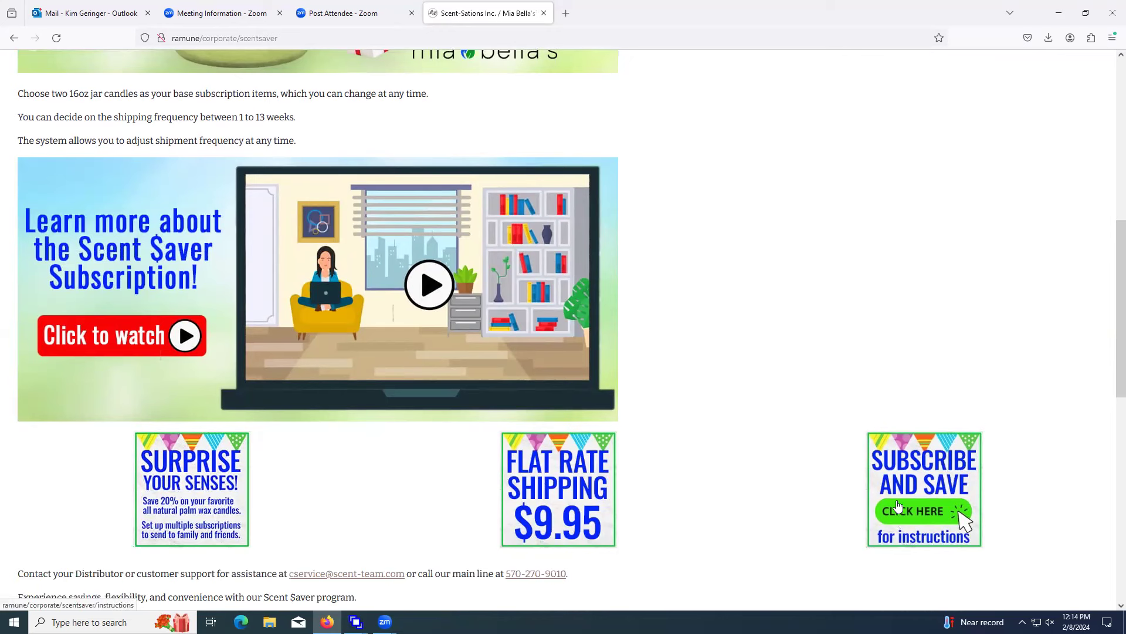
pyautogui.scroll(8, 855, 478)
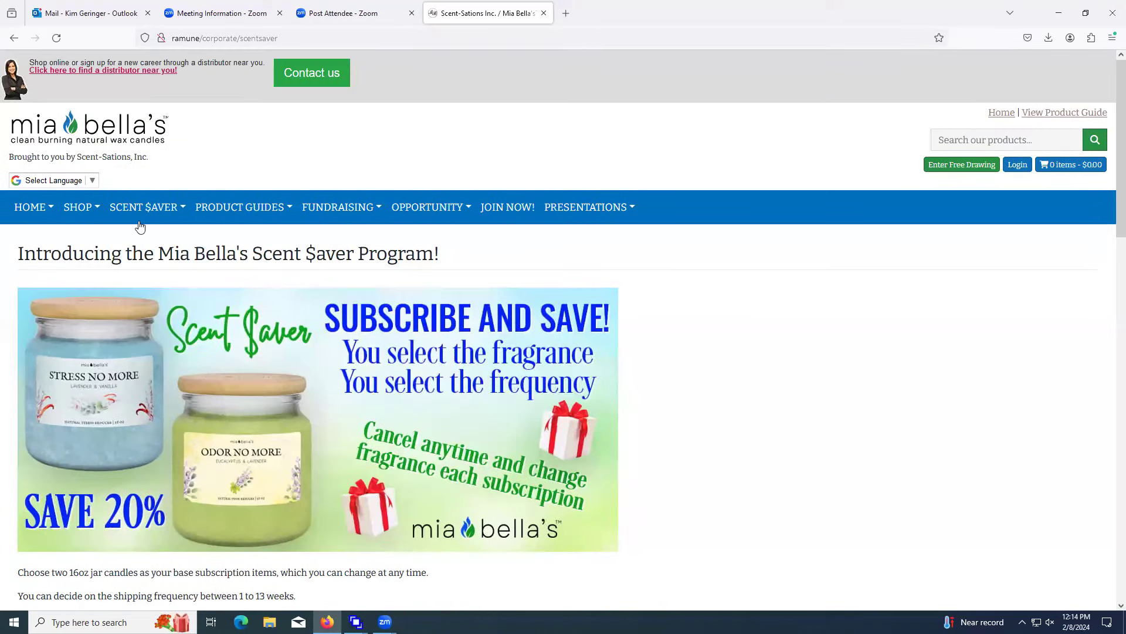
# Open the Scent $aver step-by-step Instructions page
pyautogui.click(143, 210)
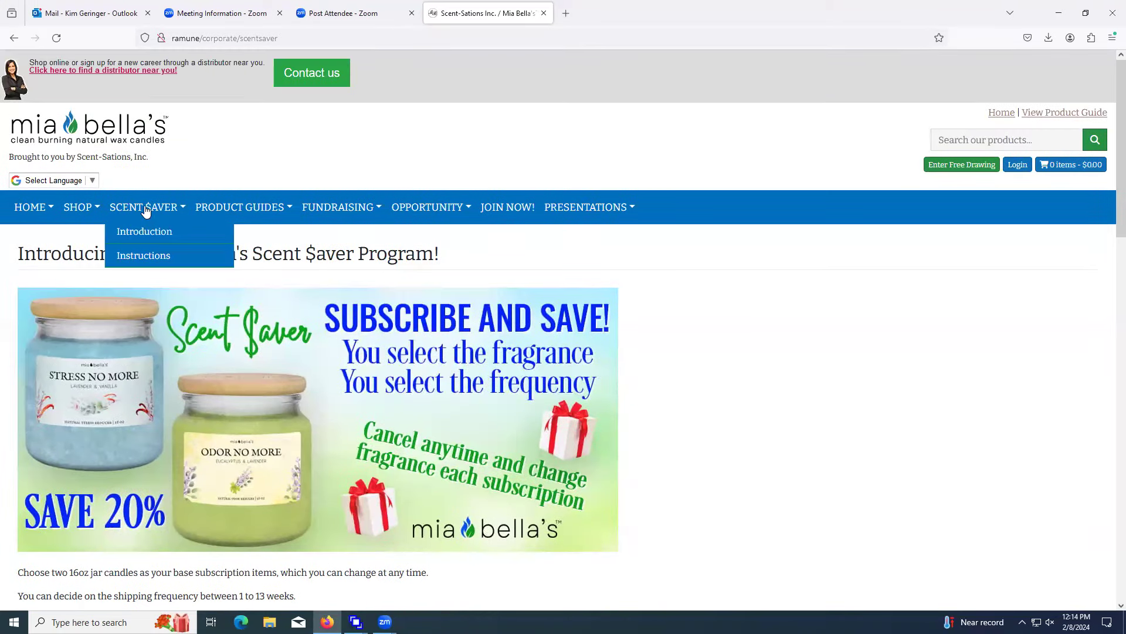
pyautogui.click(132, 263)
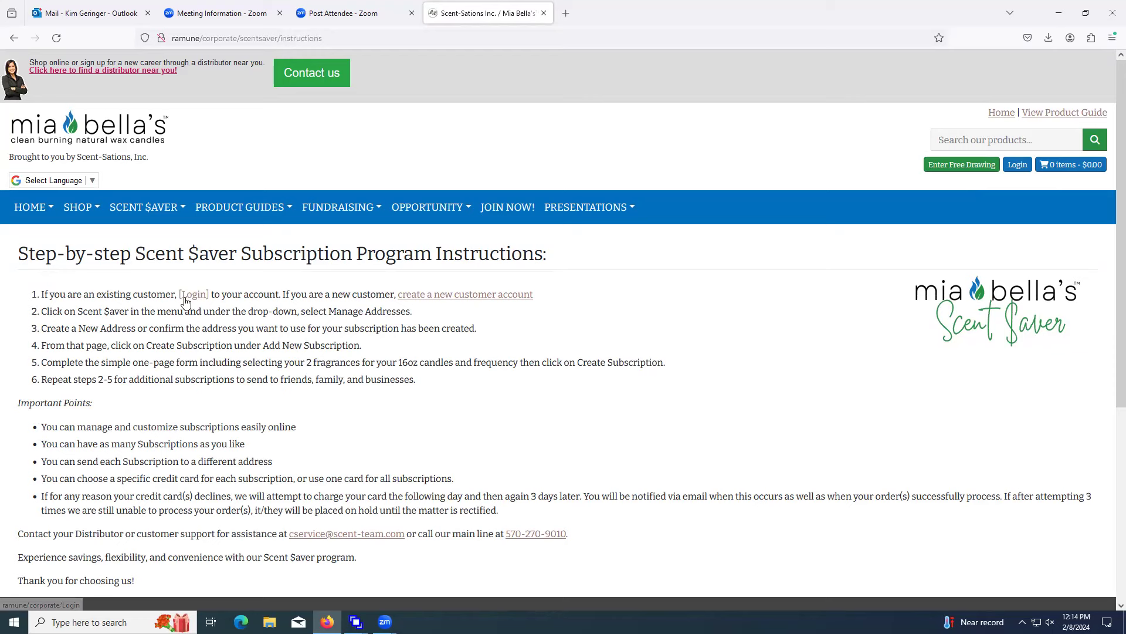
# Log in to the customer account with Firefox's saved User ID and password
pyautogui.click(1018, 165)
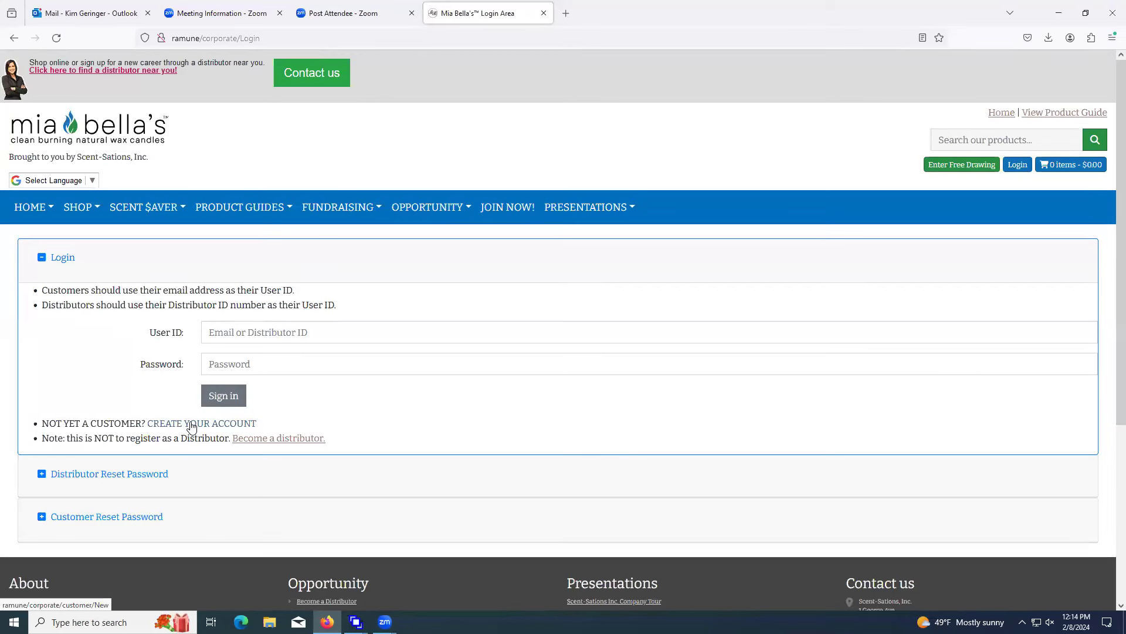
pyautogui.click(249, 332)
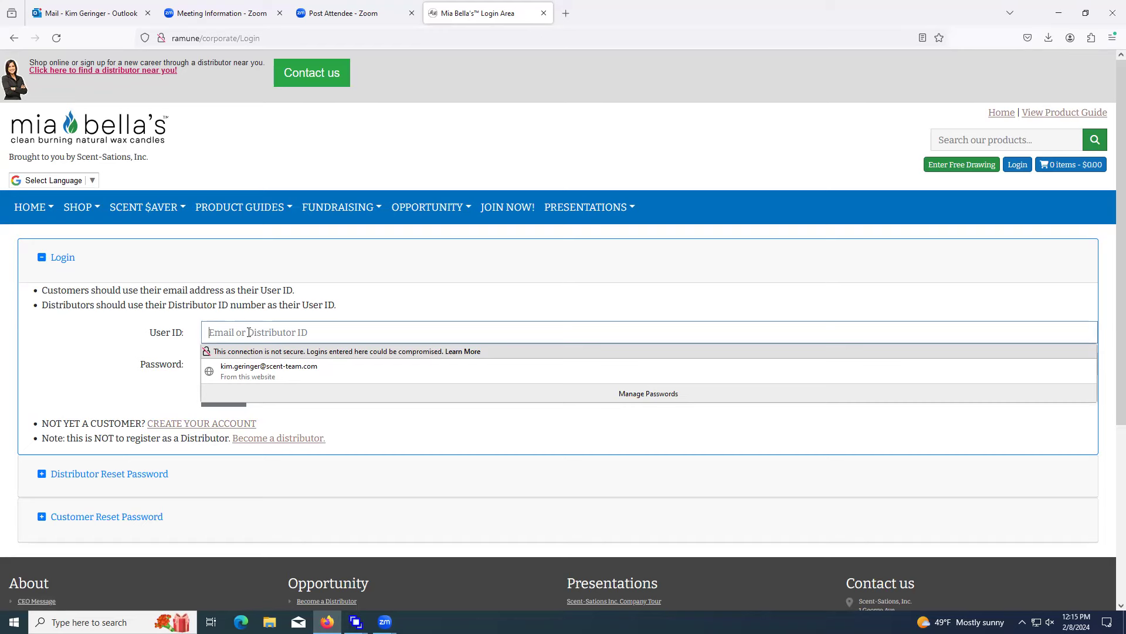
pyautogui.click(251, 370)
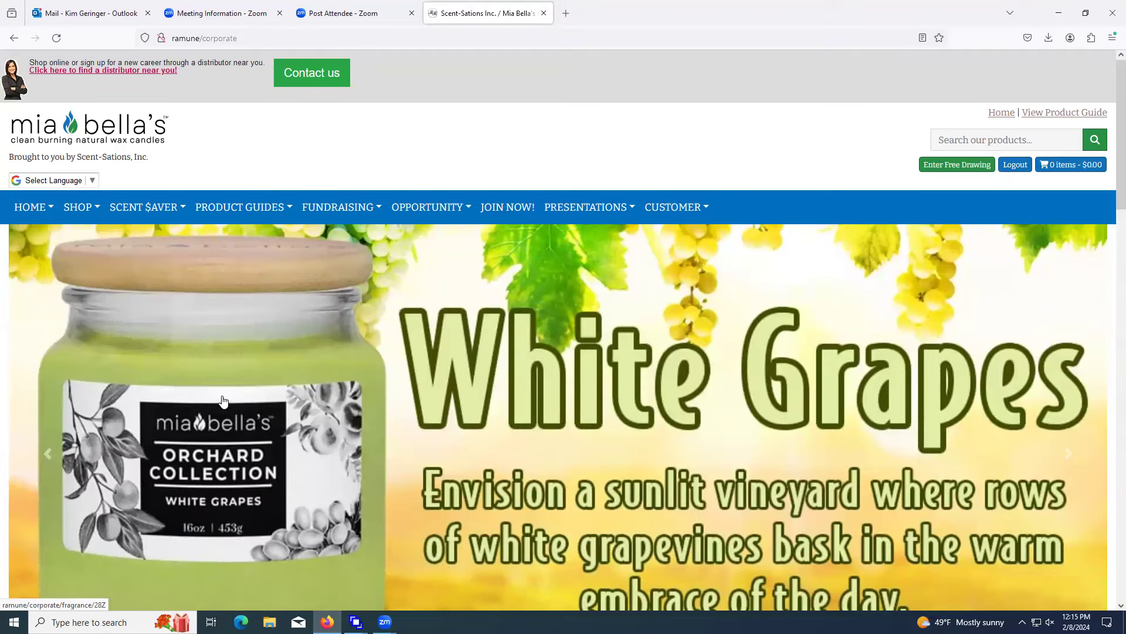
# Browse the Opportunity, Customer and Scent $aver menus, leaving the Scent $aver dropdown open
pyautogui.click(405, 209)
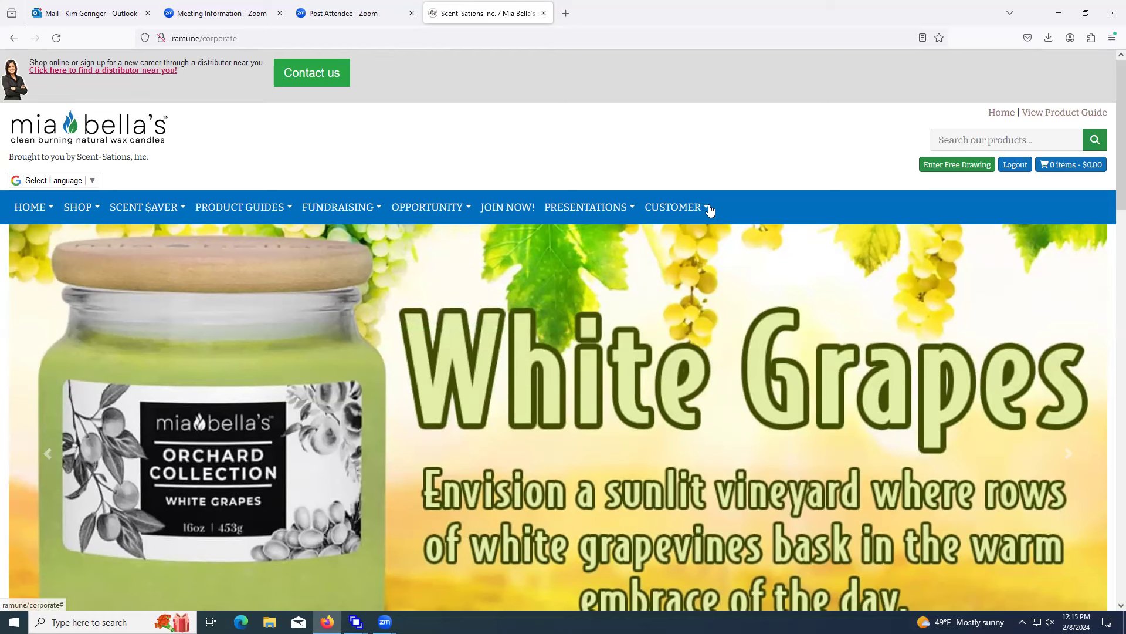
pyautogui.click(686, 210)
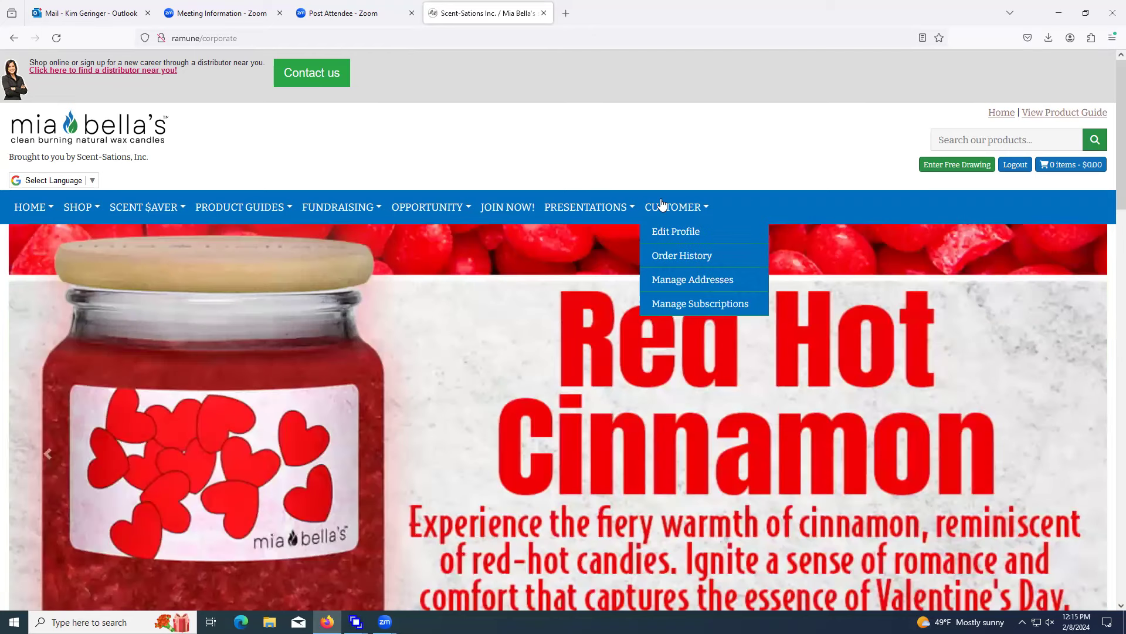
pyautogui.click(144, 209)
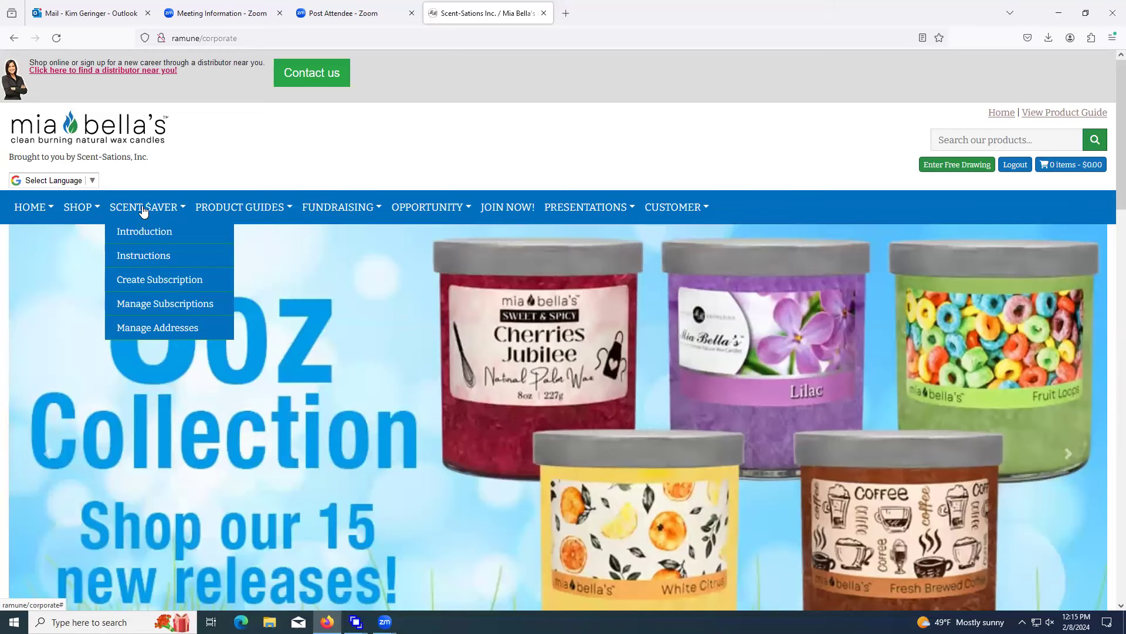
pyautogui.click(707, 210)
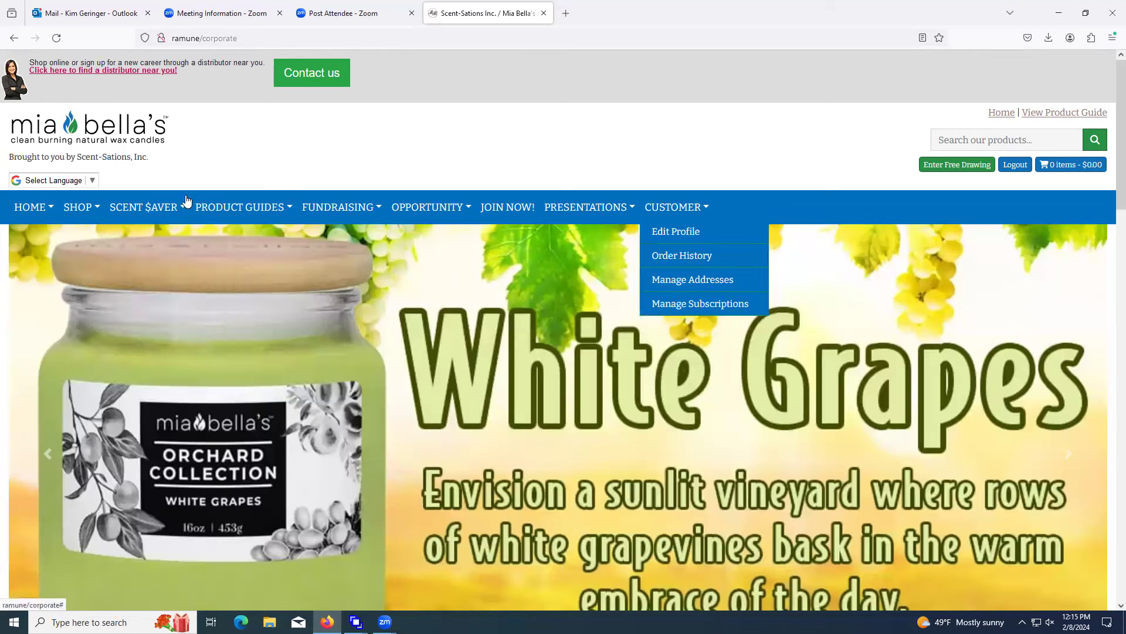
pyautogui.click(151, 208)
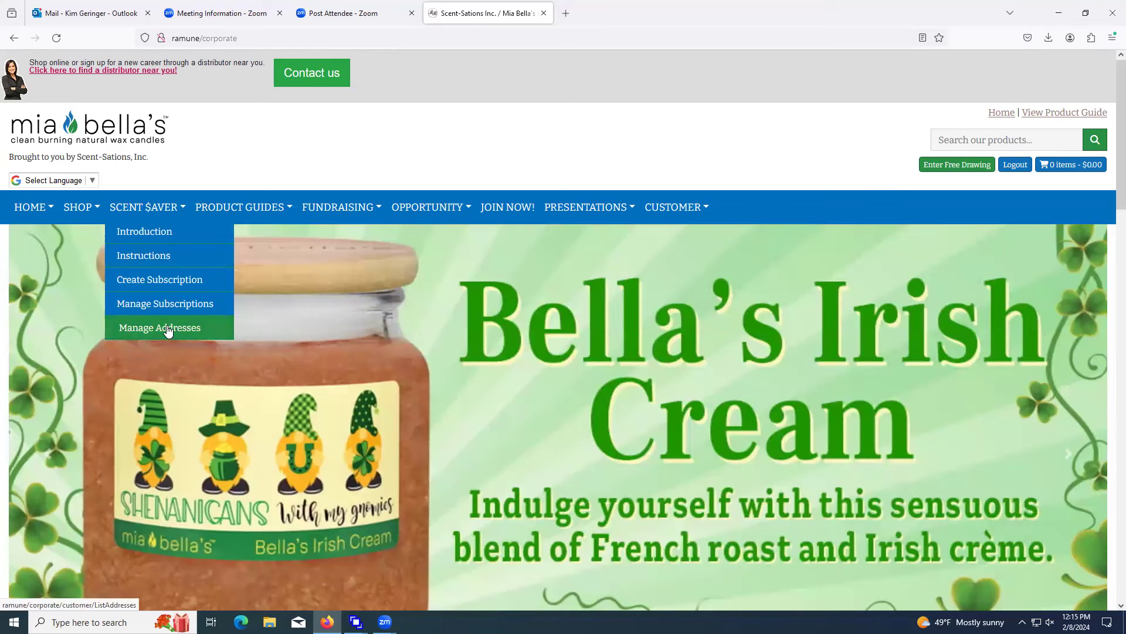
# Save a new address nicknamed 'hOME', autofilled with the account holder's contact details
pyautogui.click(168, 329)
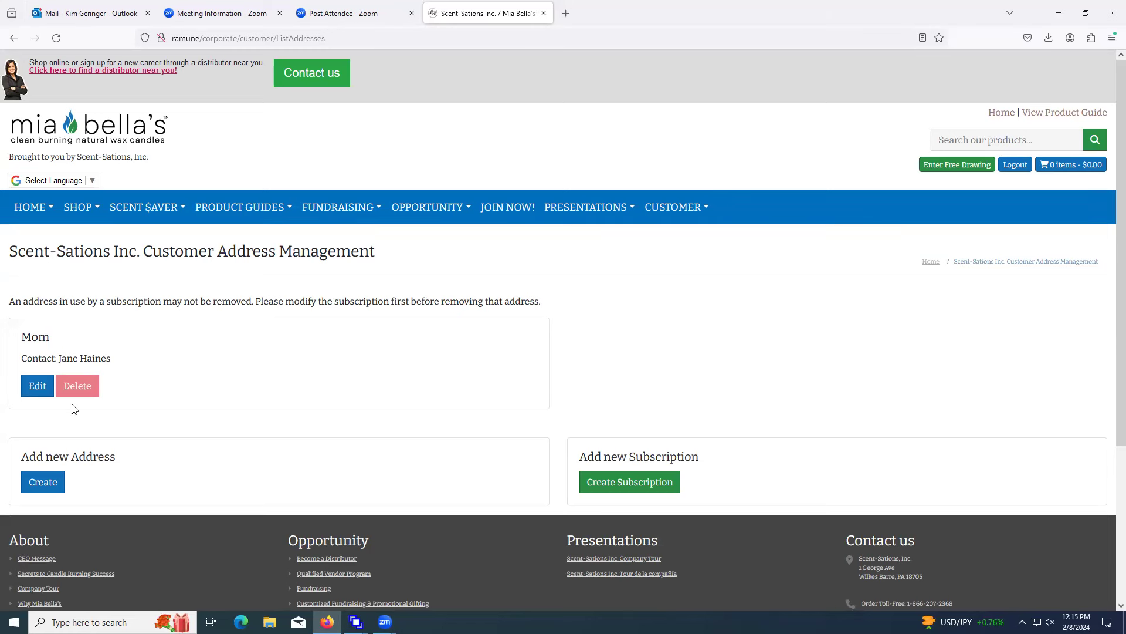
pyautogui.click(47, 489)
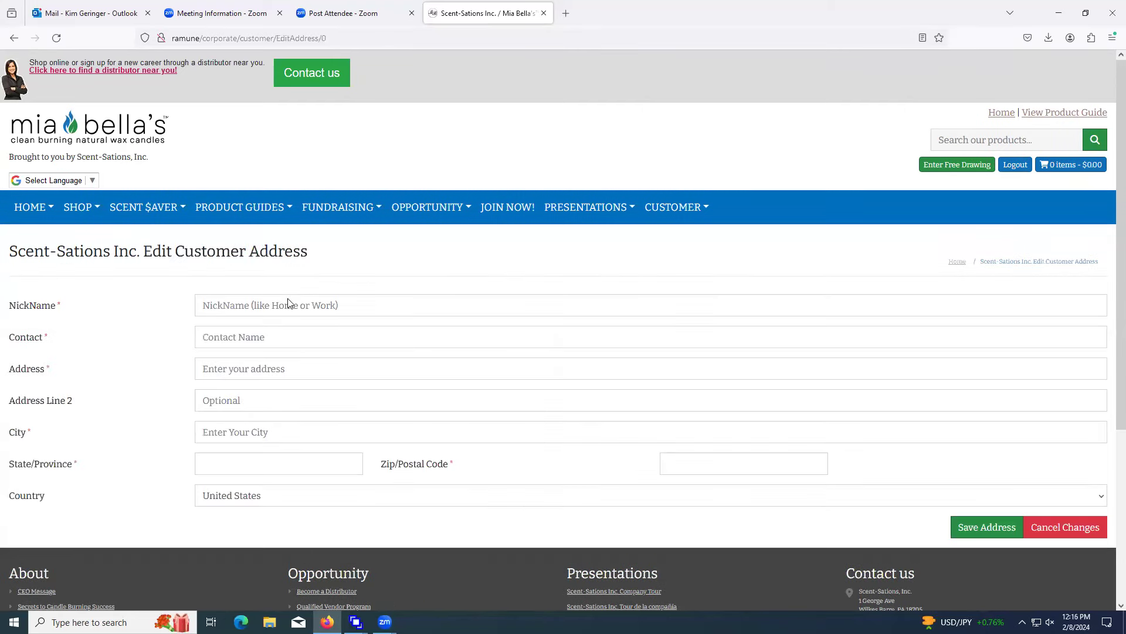
pyautogui.click(283, 308)
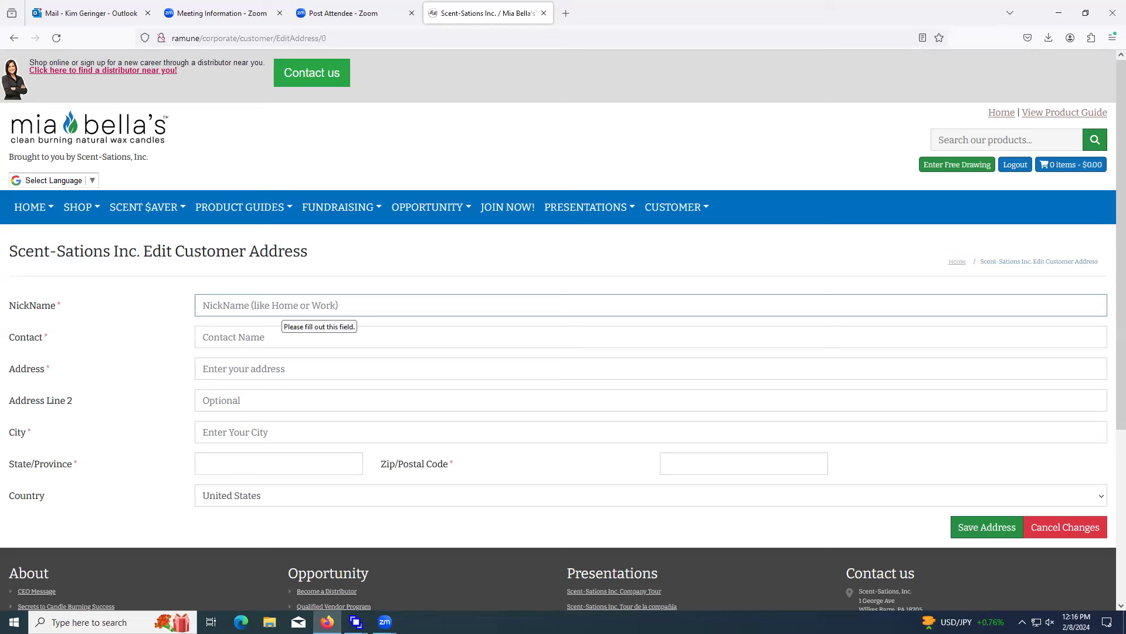
pyautogui.write('hOME')
pyautogui.click(203, 337)
pyautogui.write('kIM')
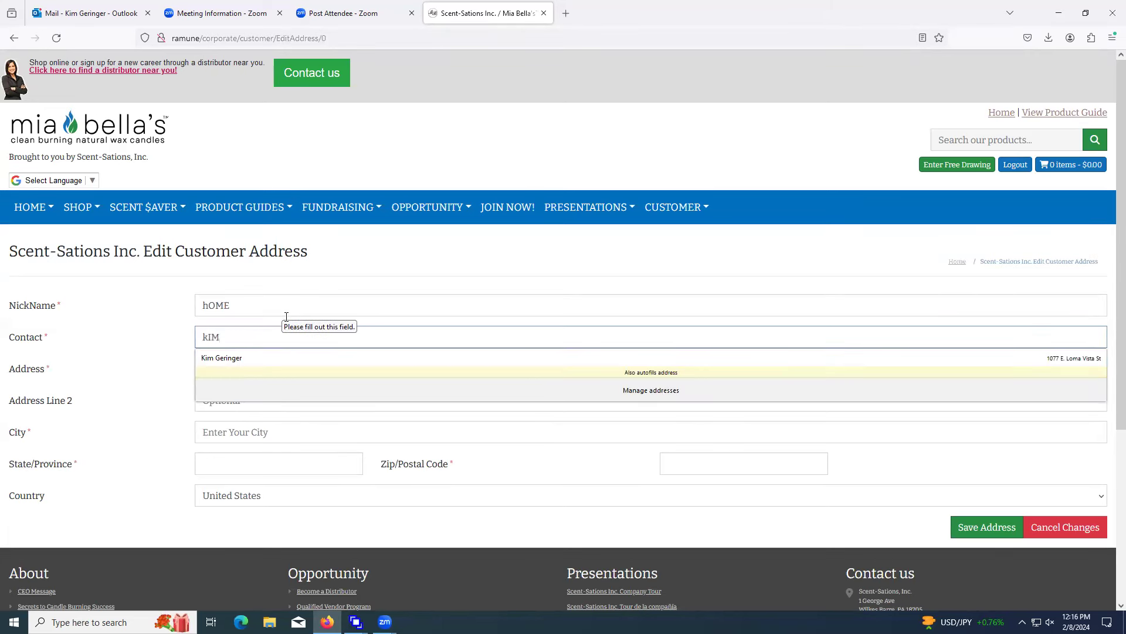
pyautogui.click(273, 358)
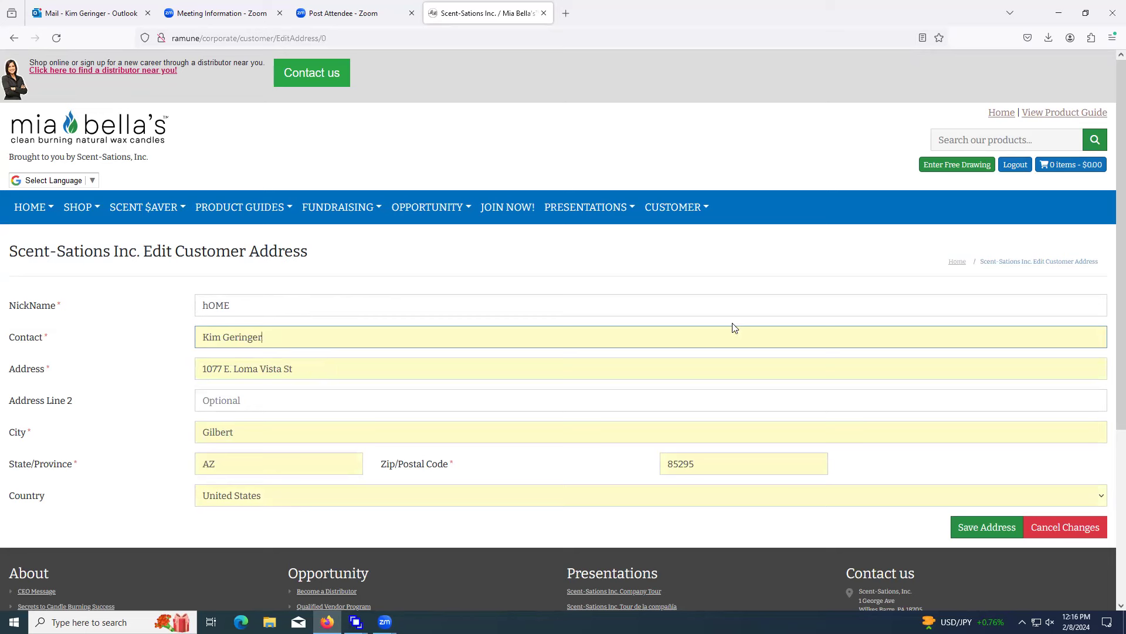
pyautogui.click(959, 528)
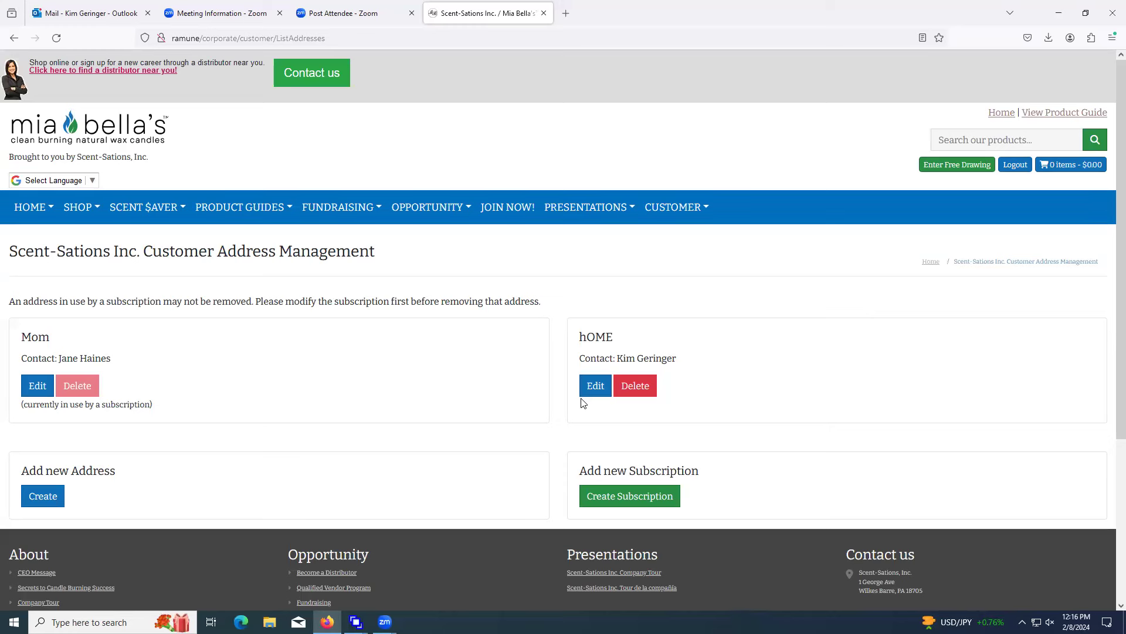
# Start a new Scent $aver subscription nicknamed 'GIFT FOR ME'
pyautogui.click(609, 500)
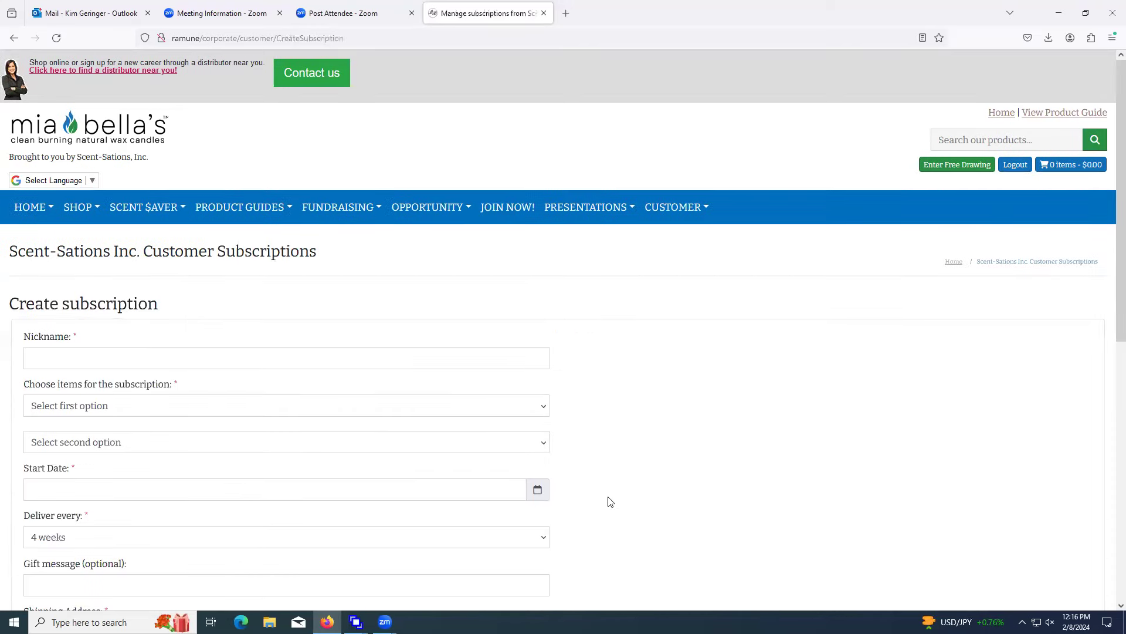
pyautogui.scroll(-2, 551, 425)
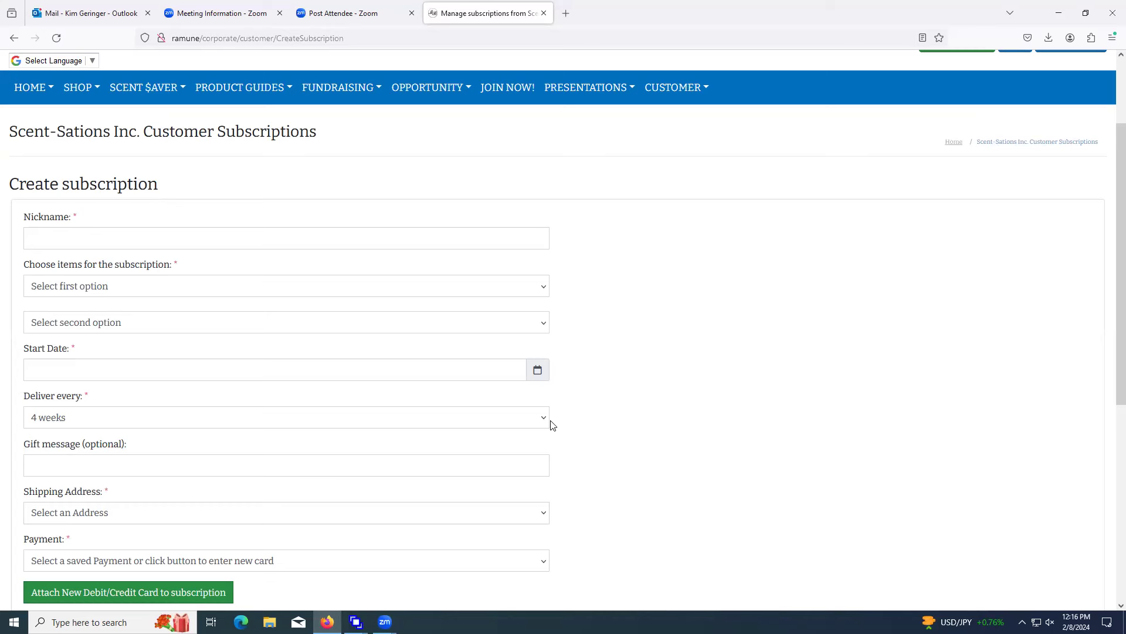
pyautogui.click(172, 239)
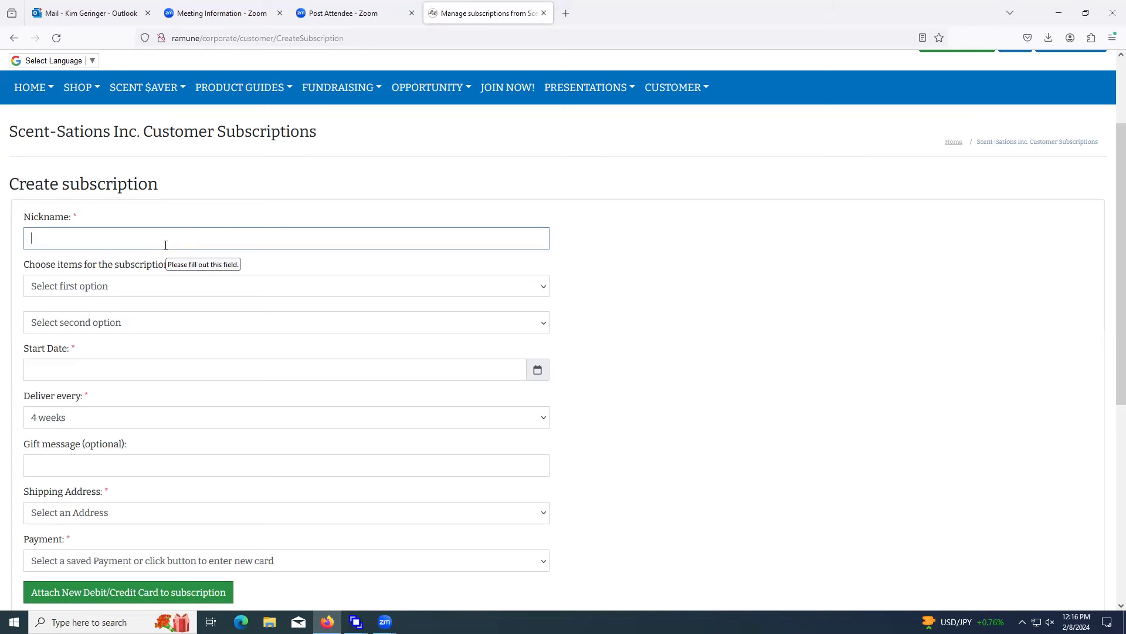
pyautogui.write('gift')
pyautogui.press('BackSpace')
pyautogui.press('BackSpace')
pyautogui.click(59, 257)
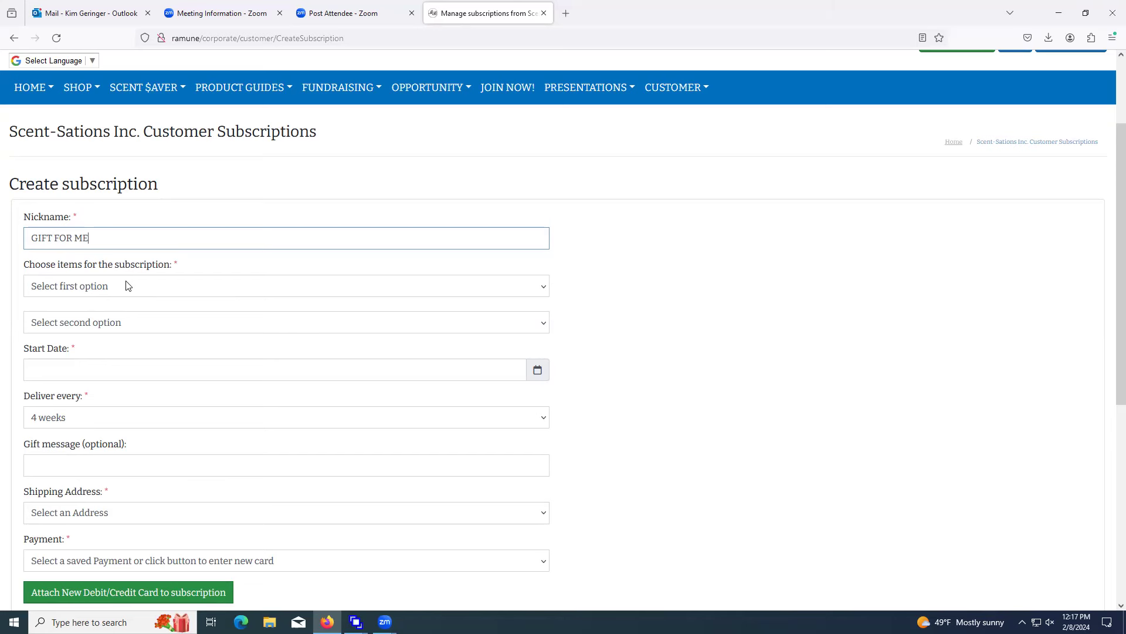
# Choose Hot Apple Pie and Sweet Orange & Chili Pepper 16oz Jars as the two candles
pyautogui.click(544, 292)
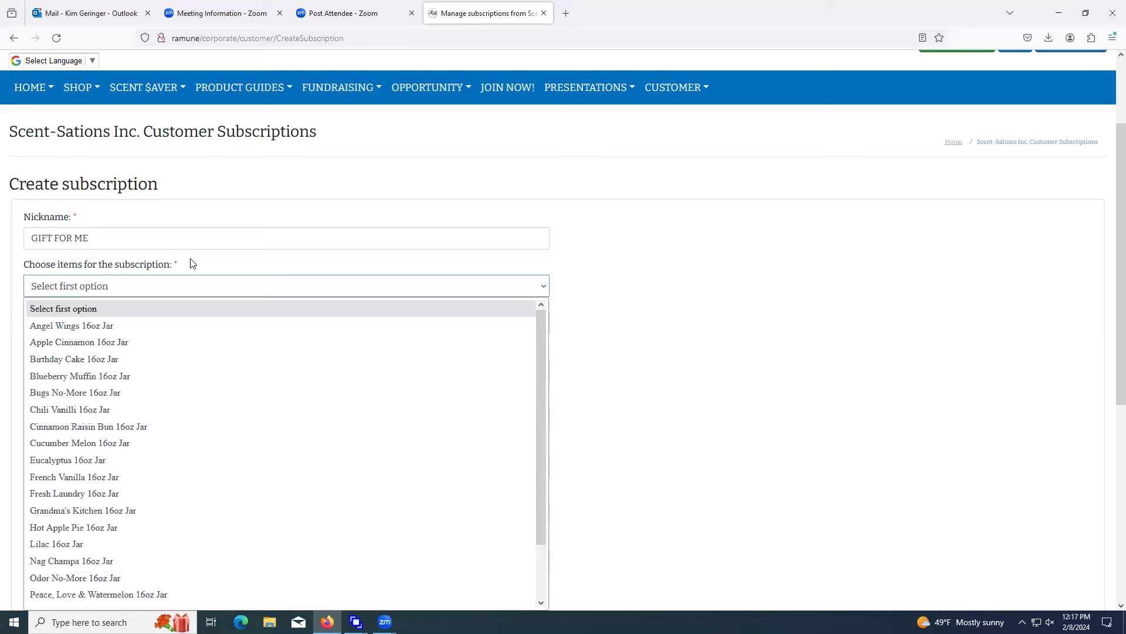
pyautogui.click(85, 530)
pyautogui.click(543, 324)
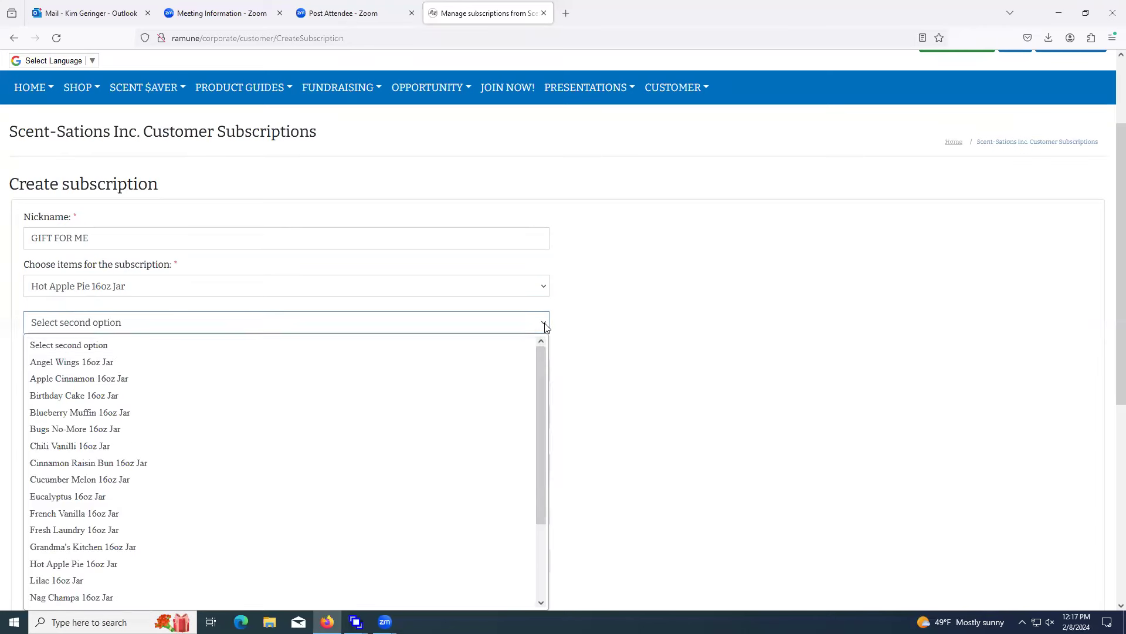
pyautogui.scroll(-2, 264, 498)
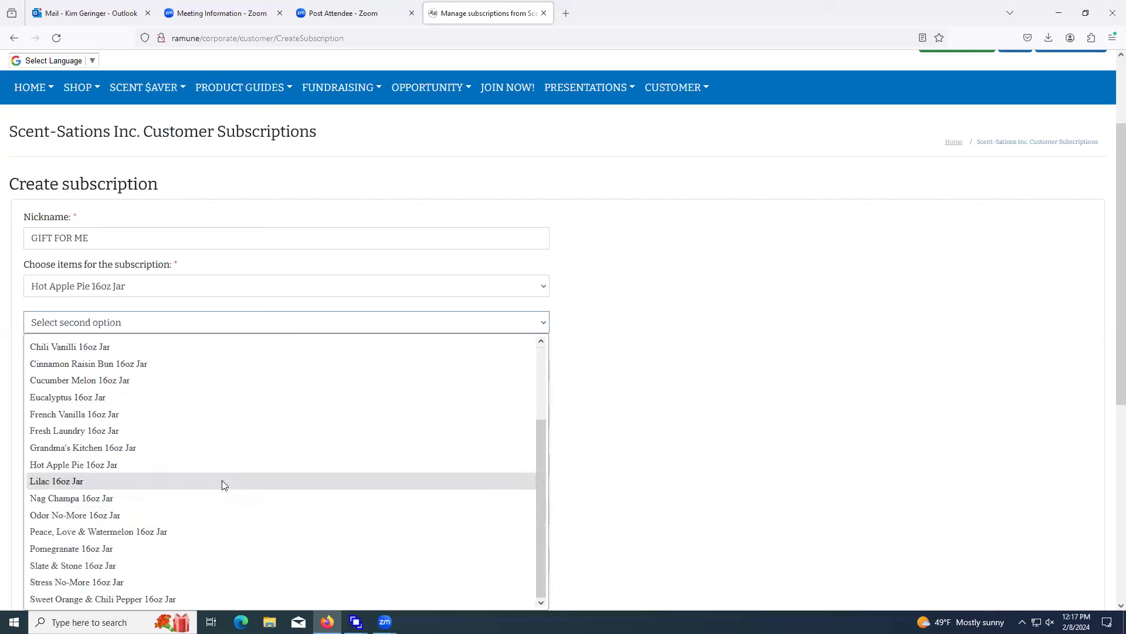
pyautogui.click(95, 599)
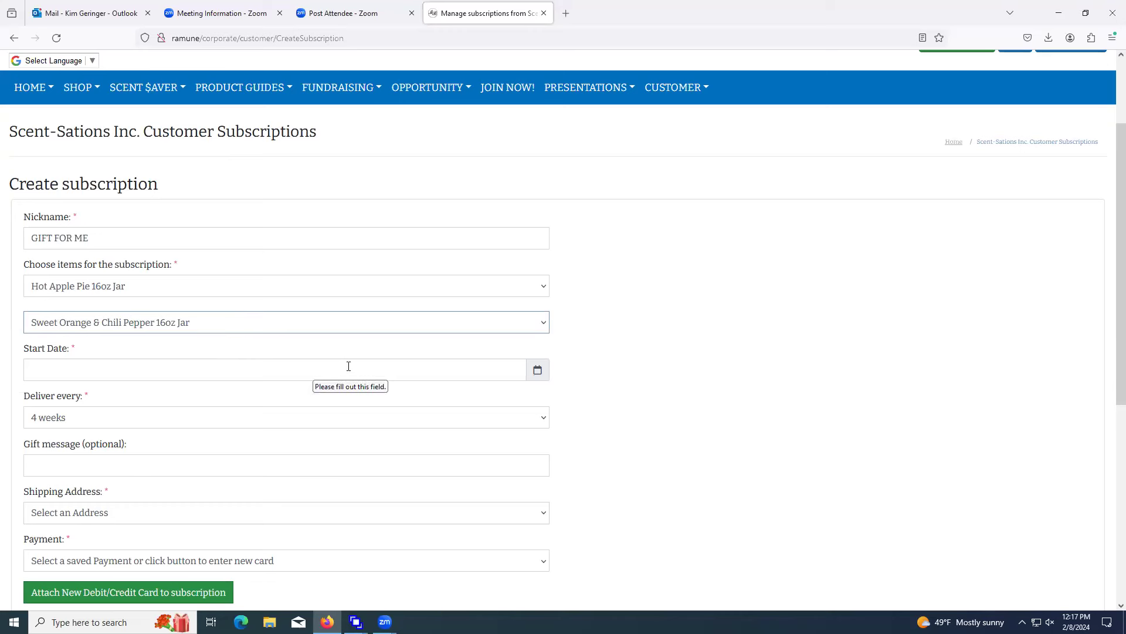
# Set the start date to 02/23/2024 and delivery every 8 weeks
pyautogui.click(539, 374)
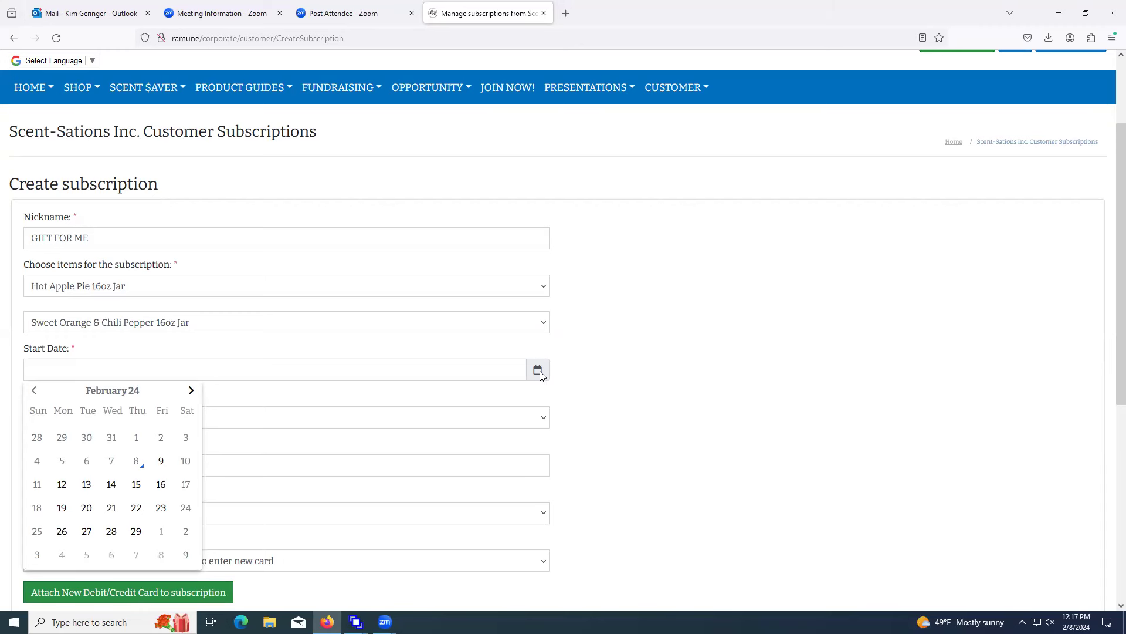
pyautogui.click(157, 515)
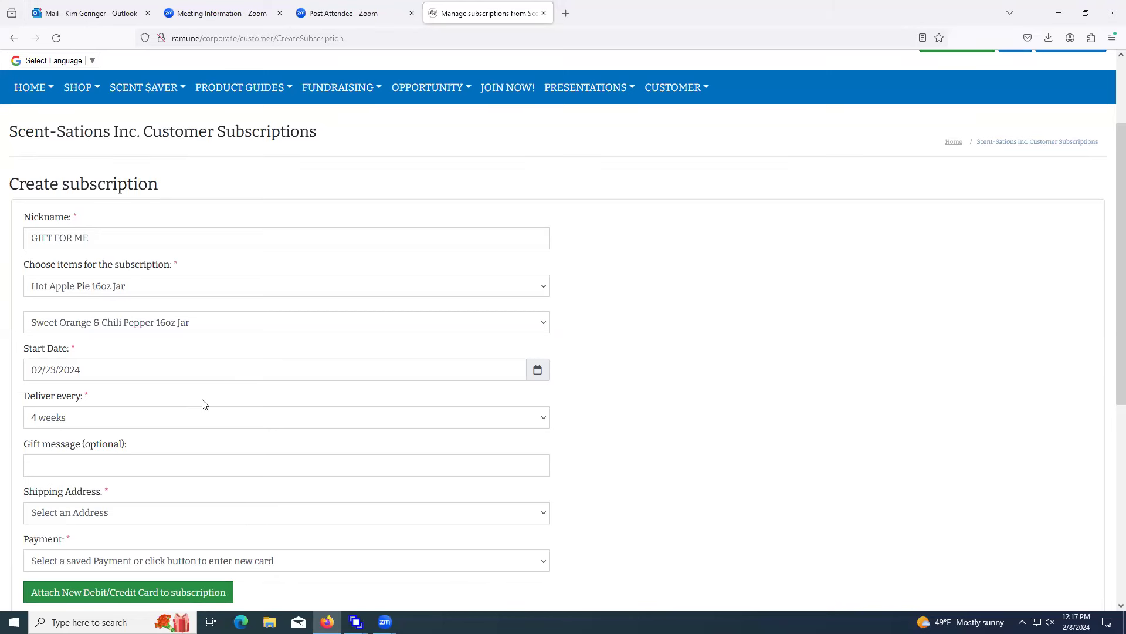
pyautogui.click(353, 424)
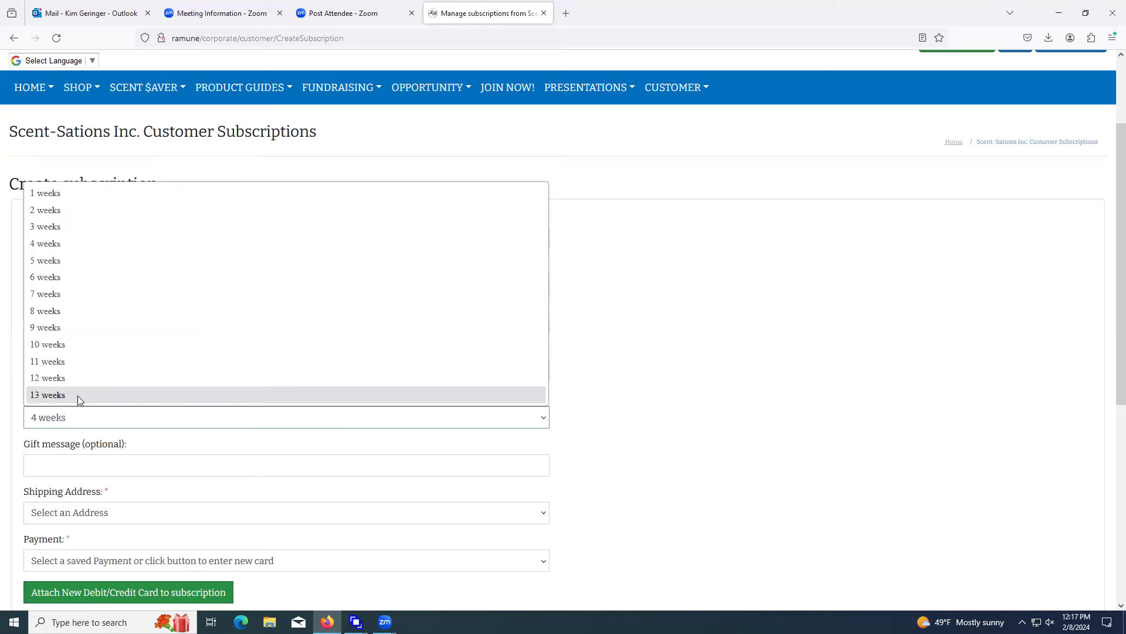
pyautogui.click(54, 315)
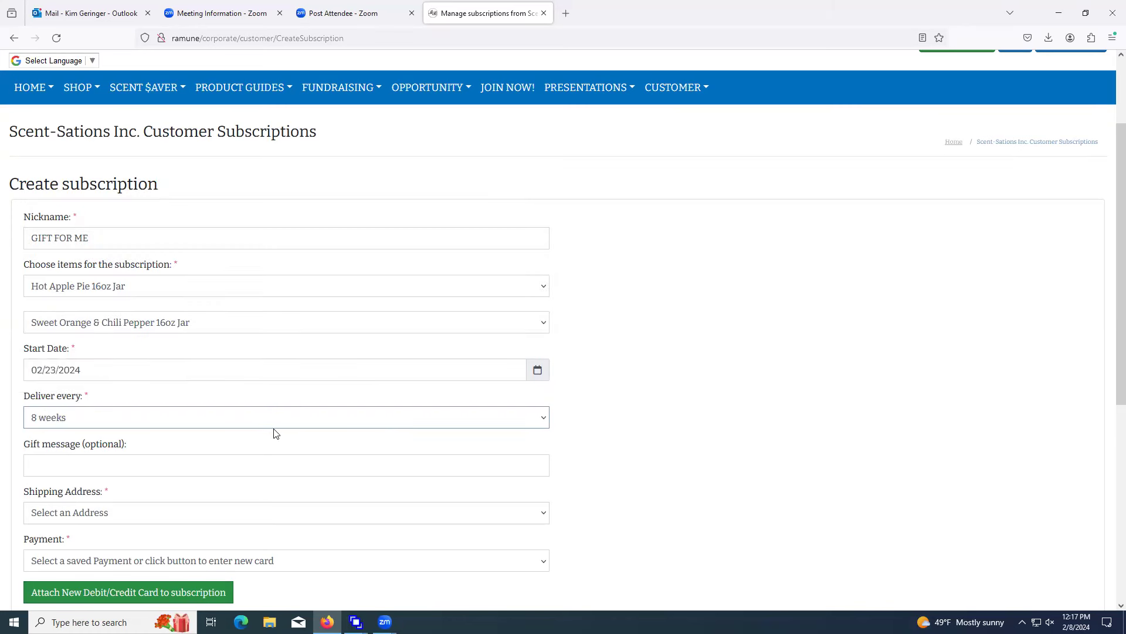
# Enter the gift message 'Have a great!'
pyautogui.click(273, 462)
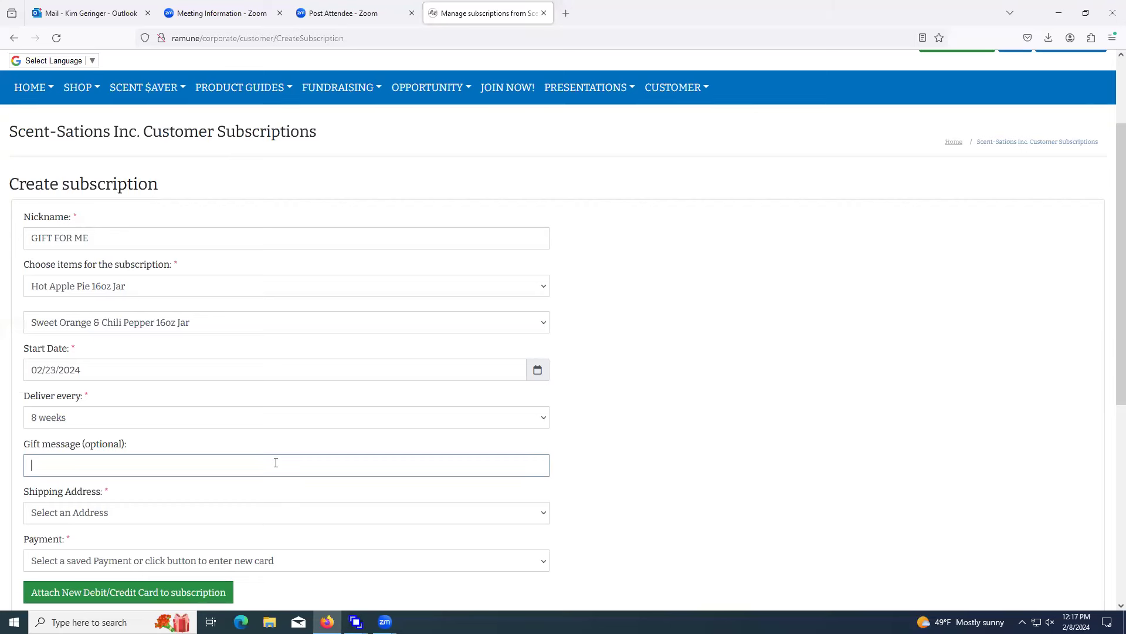
pyautogui.write('hAPP')
pyautogui.press('BackSpace')
pyautogui.press('BackSpace')
pyautogui.press('BackSpace')
pyautogui.press('BackSpace')
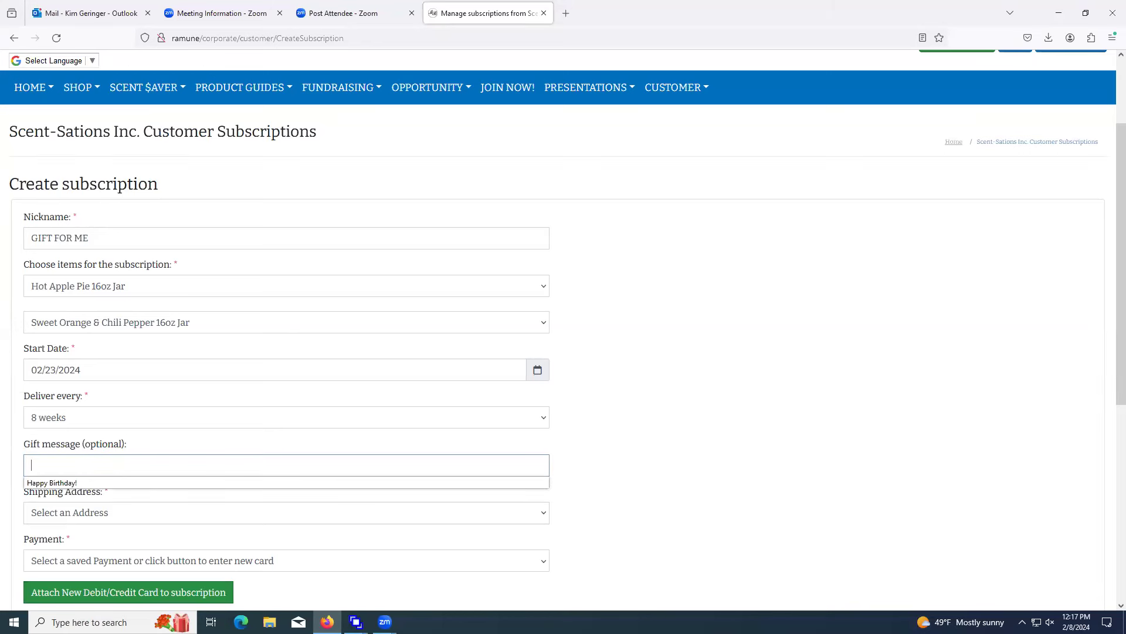
pyautogui.write('Have a great!')
pyautogui.click(304, 463)
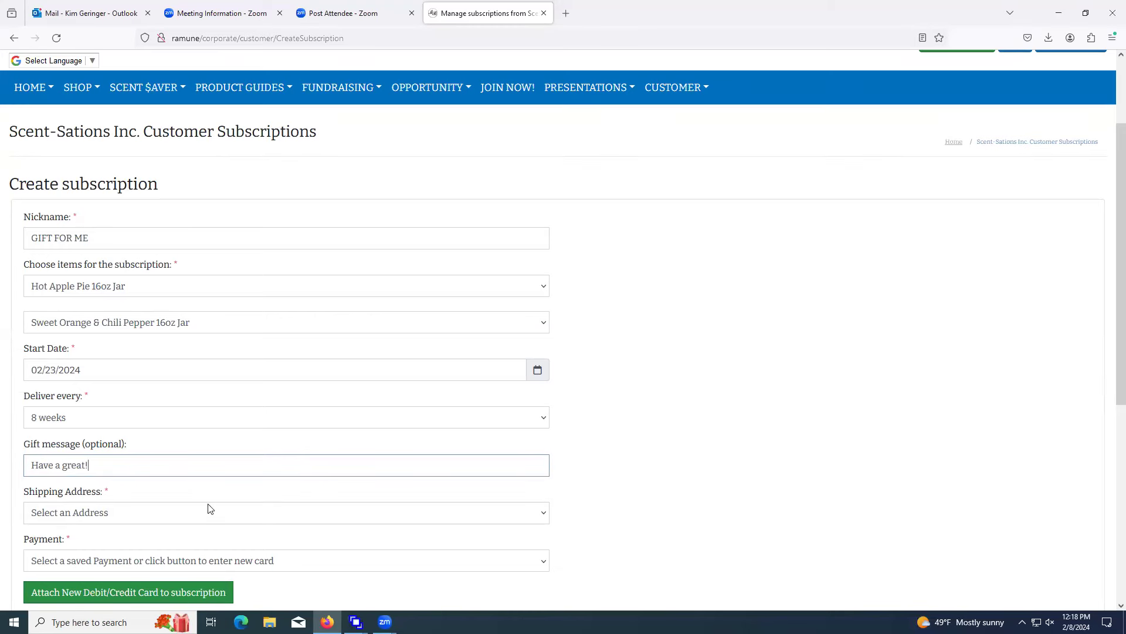
# Ship the subscription to the saved hOME address
pyautogui.scroll(-1, 194, 499)
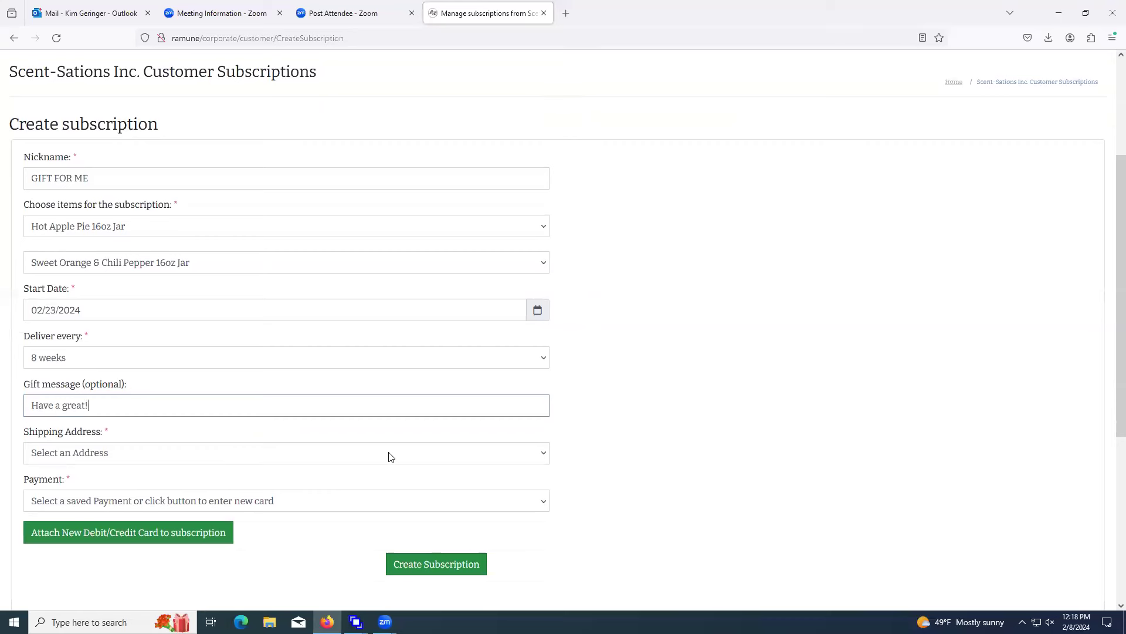
pyautogui.click(541, 456)
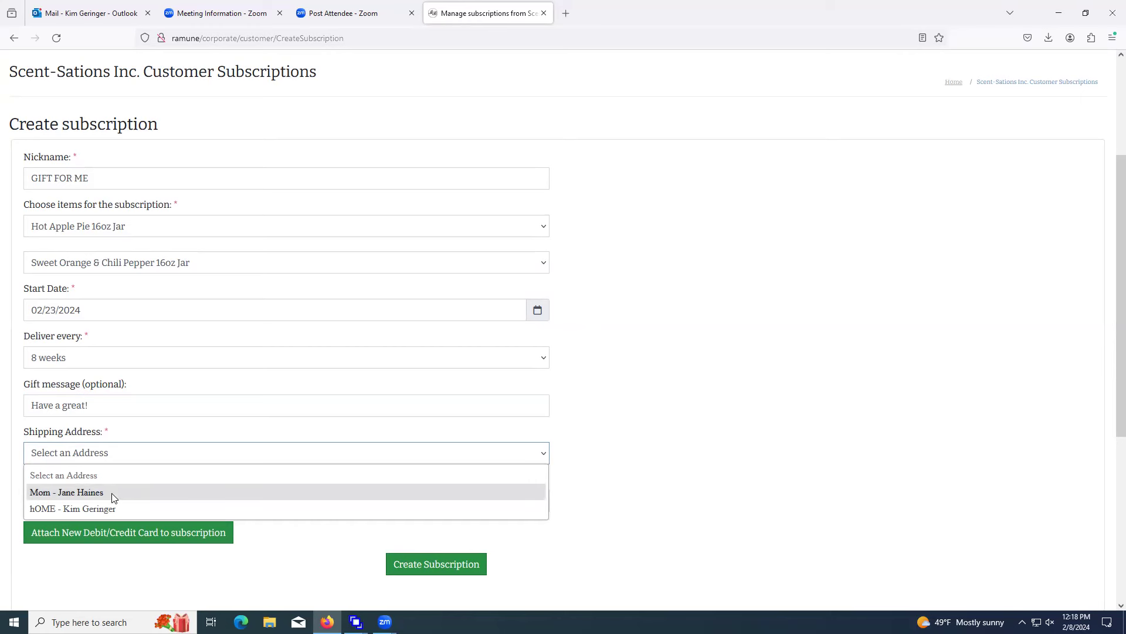
pyautogui.click(63, 511)
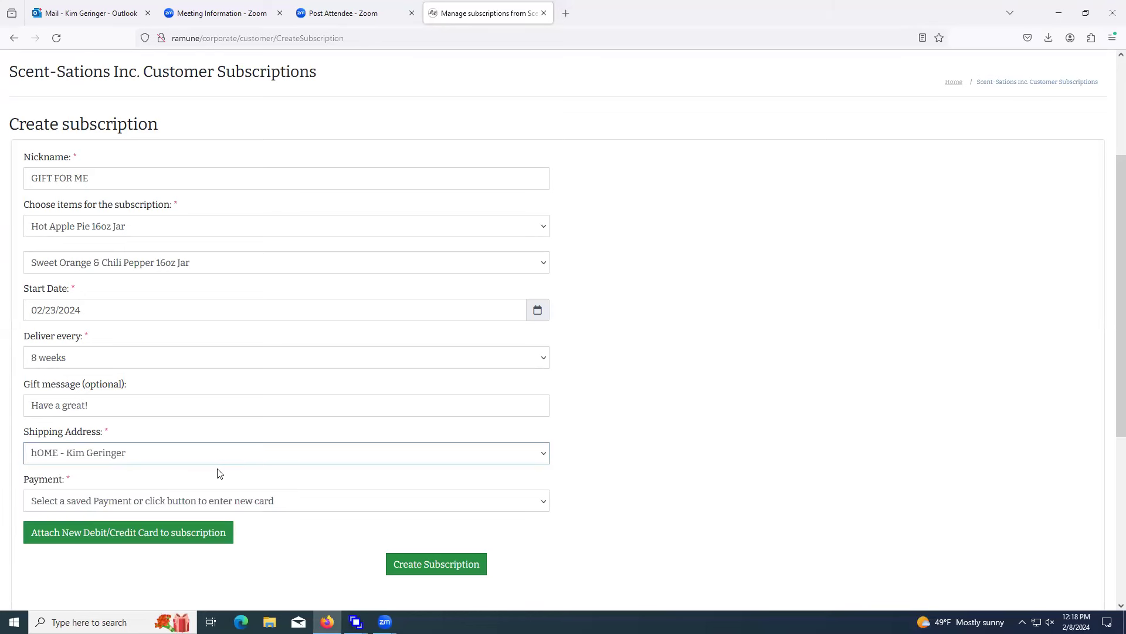
# Pay with the saved Visa card and submit the GIFT FOR ME subscription
pyautogui.click(540, 503)
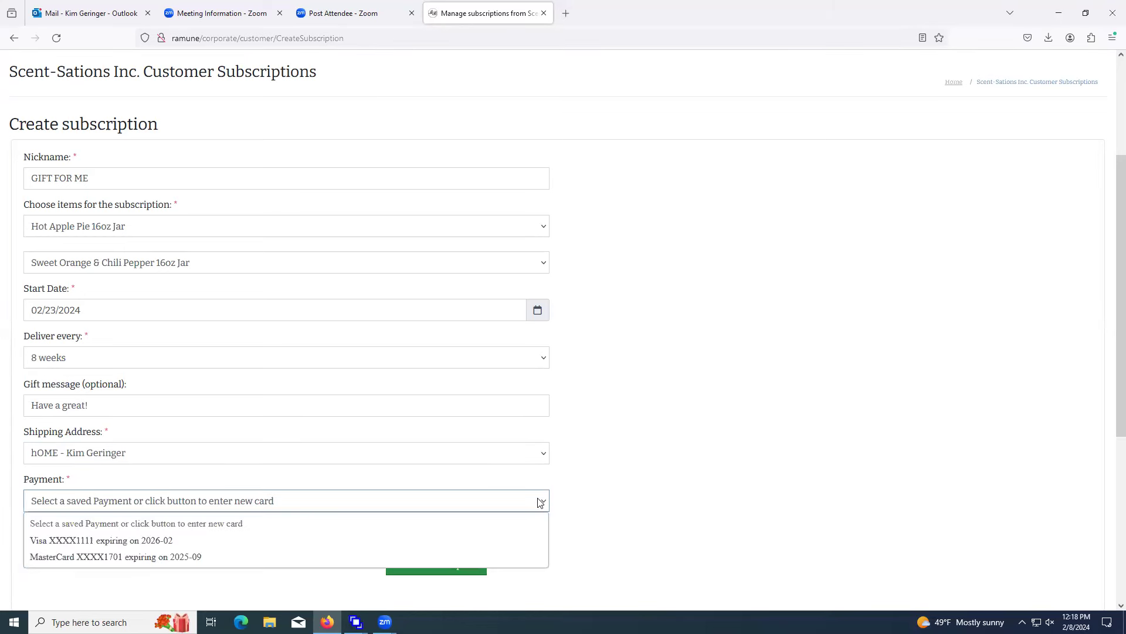
pyautogui.click(460, 497)
pyautogui.click(182, 532)
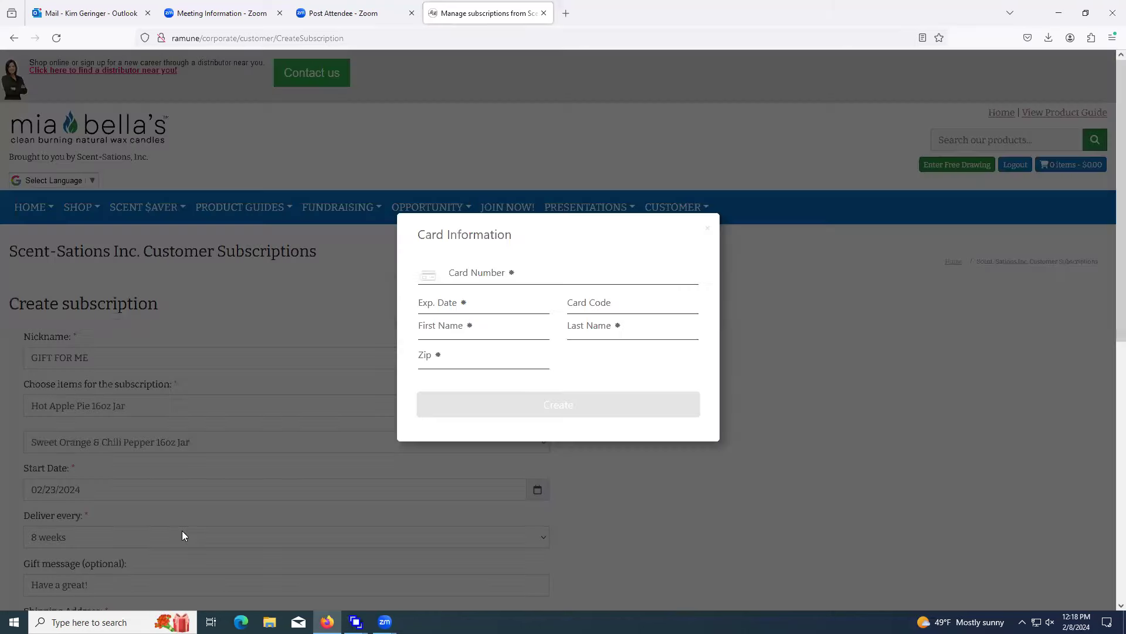
pyautogui.click(709, 234)
pyautogui.scroll(-3, 349, 456)
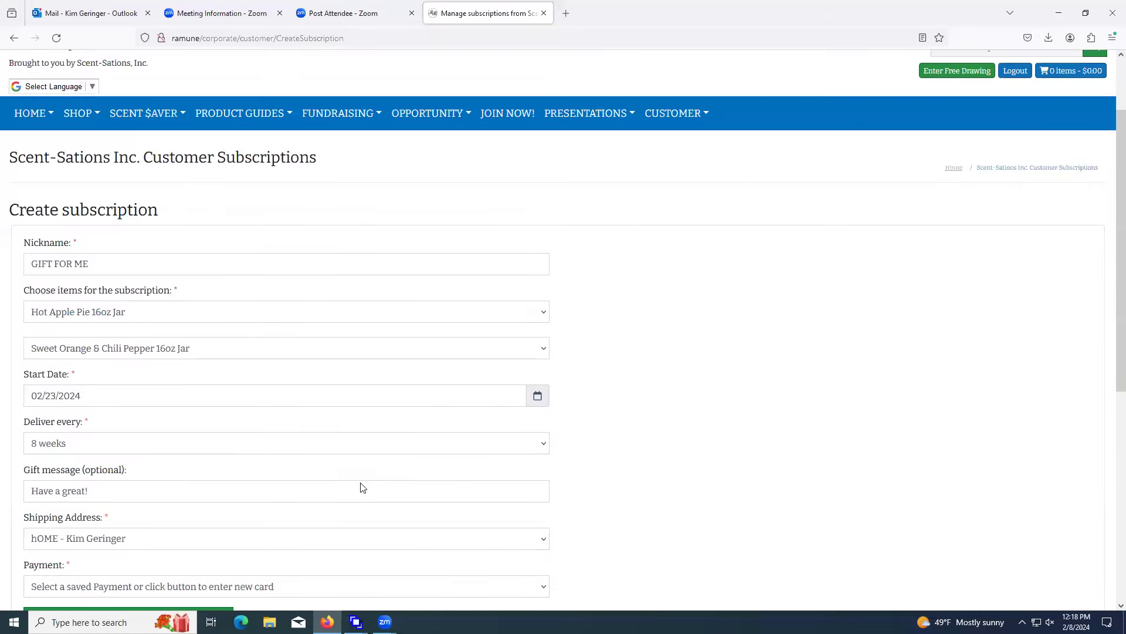
pyautogui.click(544, 499)
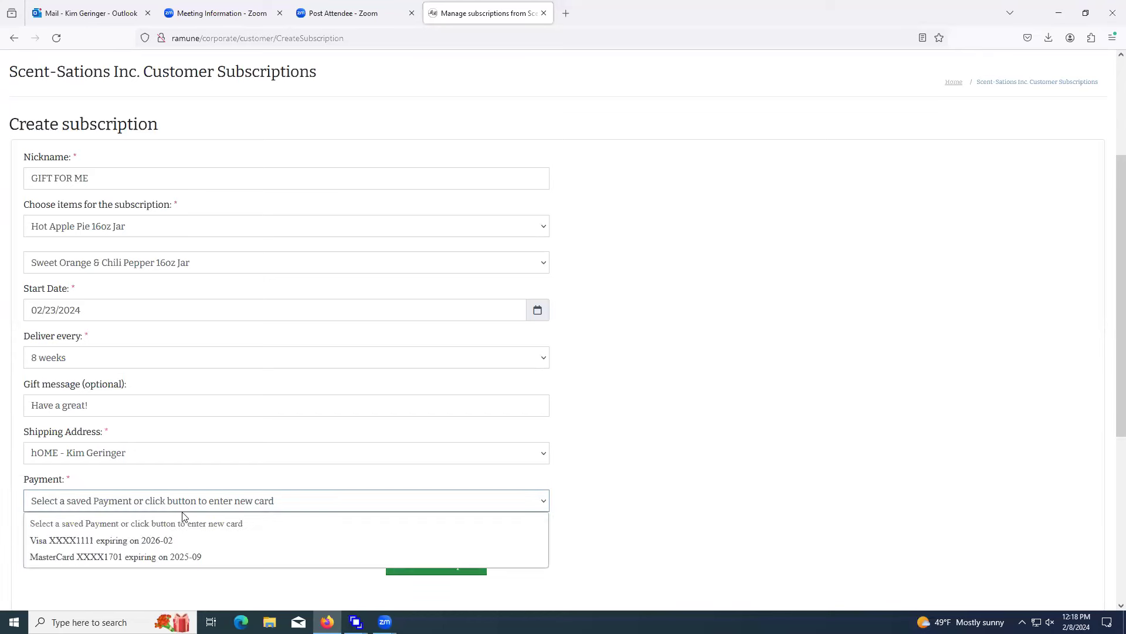
pyautogui.click(166, 541)
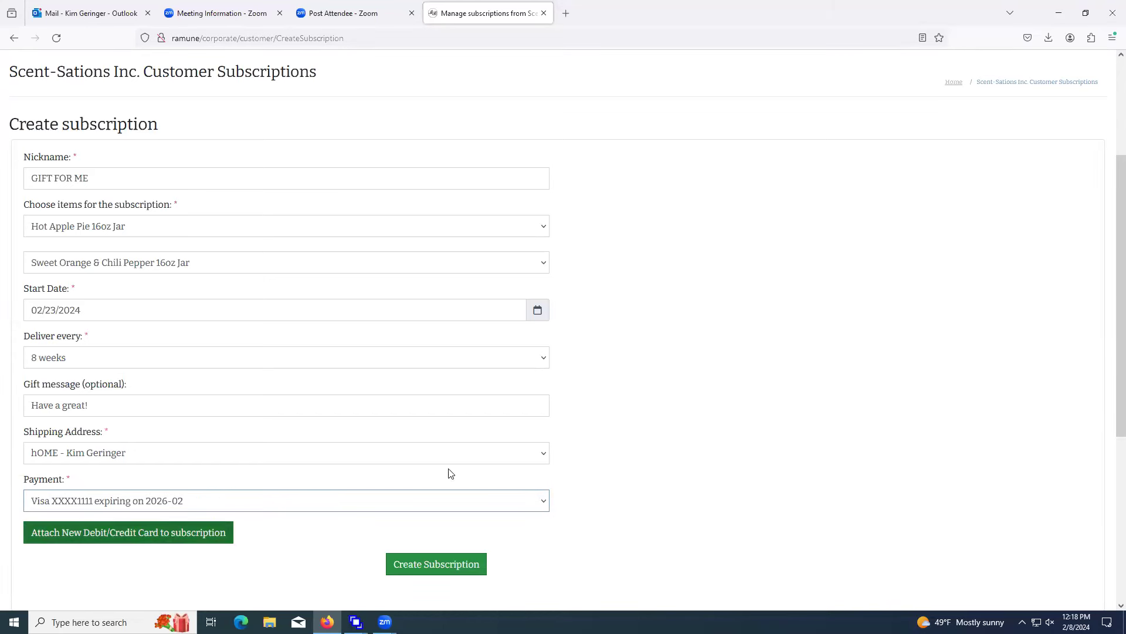
pyautogui.click(424, 566)
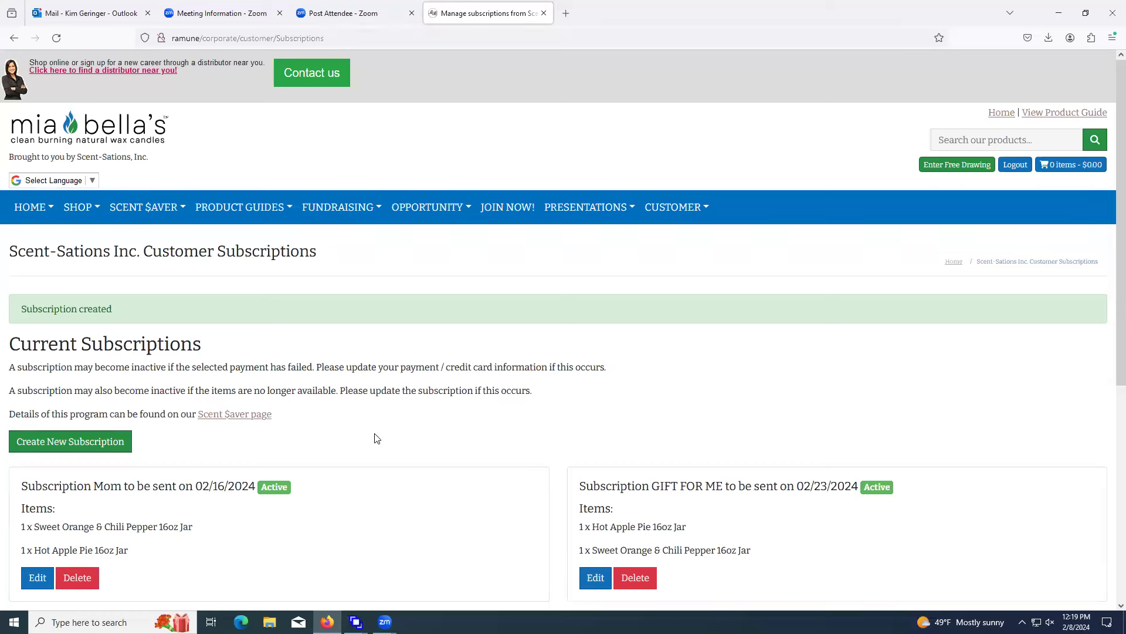
# Review the Active GIFT FOR ME and Mom subscription cards and look for subscription management
pyautogui.scroll(-1, 440, 399)
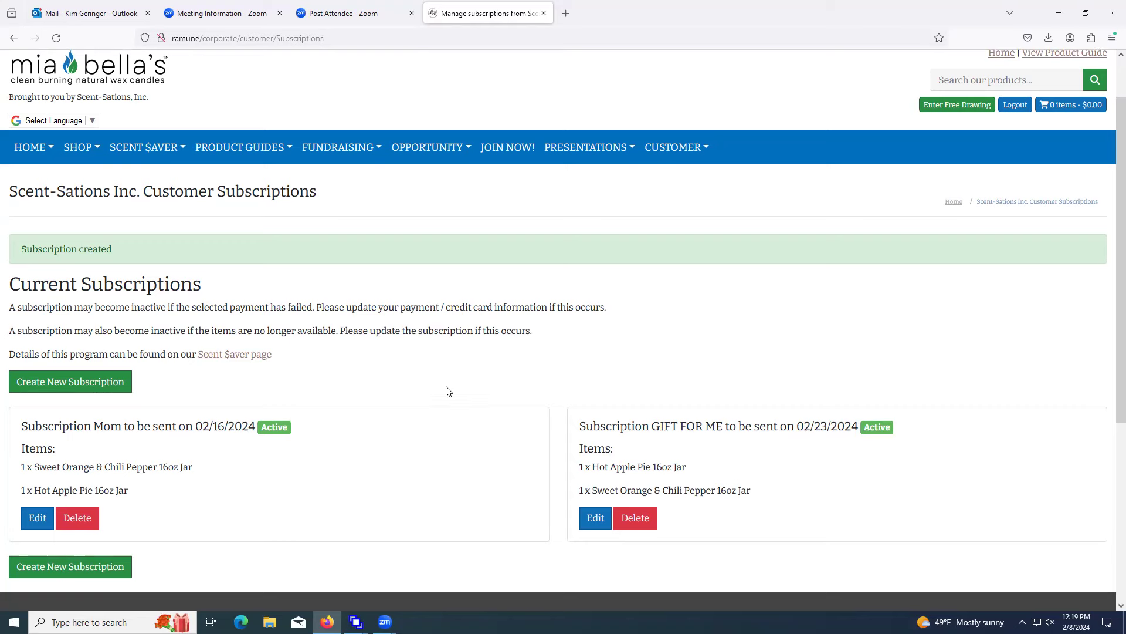
pyautogui.click(672, 148)
pyautogui.click(684, 248)
pyautogui.click(152, 149)
# Change GIFT FOR ME's items to Apple Cinnamon and Odor No-More 16oz Jars
pyautogui.click(594, 518)
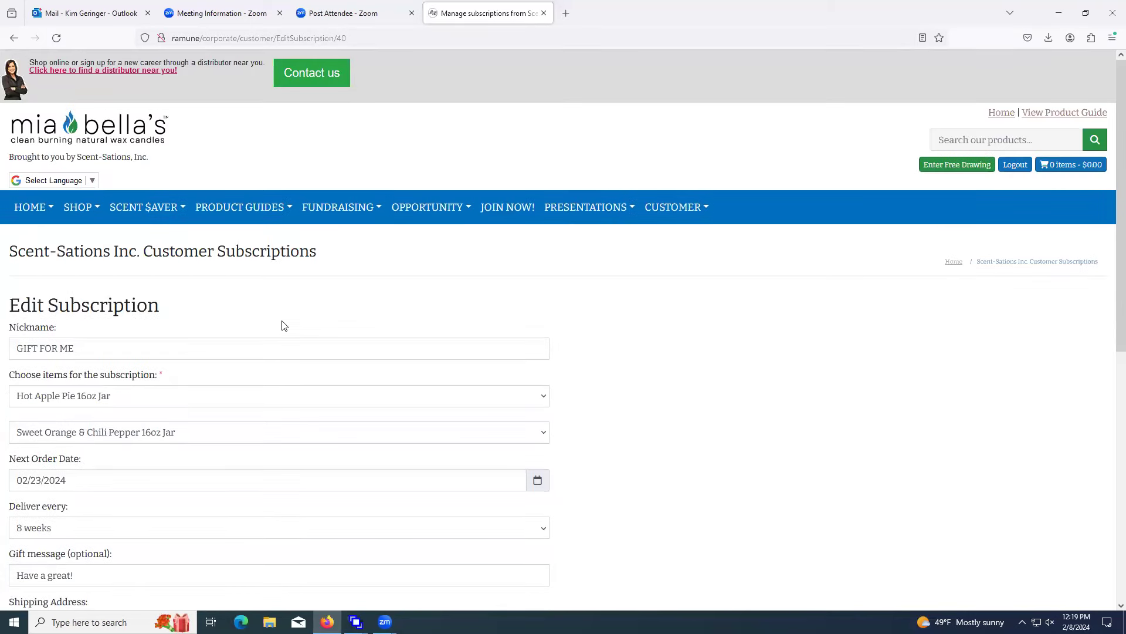
pyautogui.scroll(-1, 338, 312)
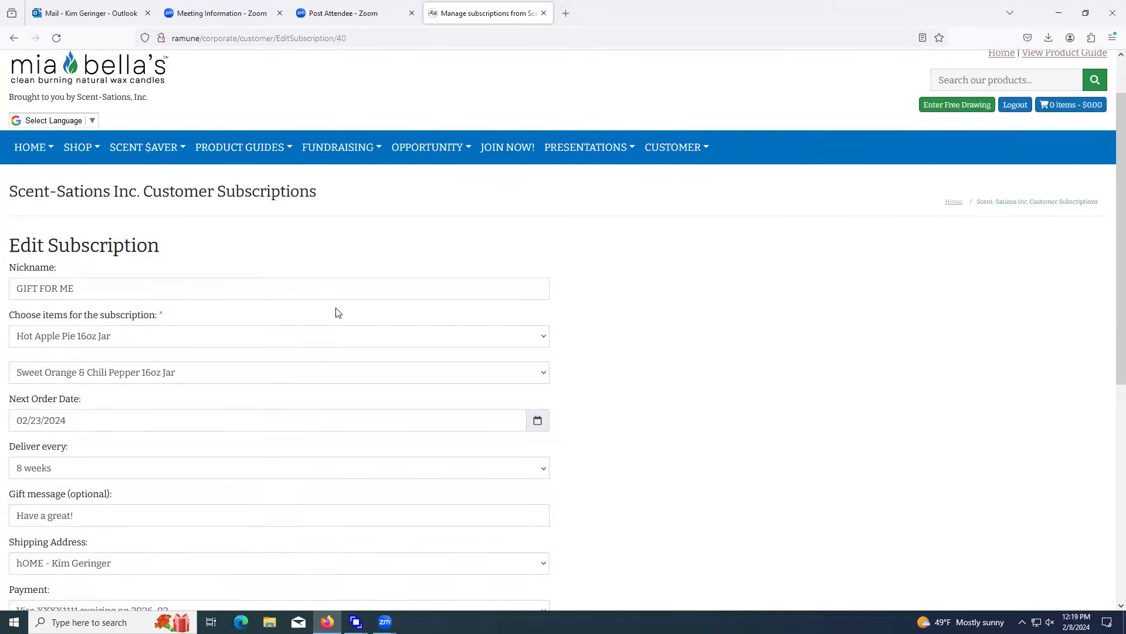
pyautogui.scroll(-1, 337, 313)
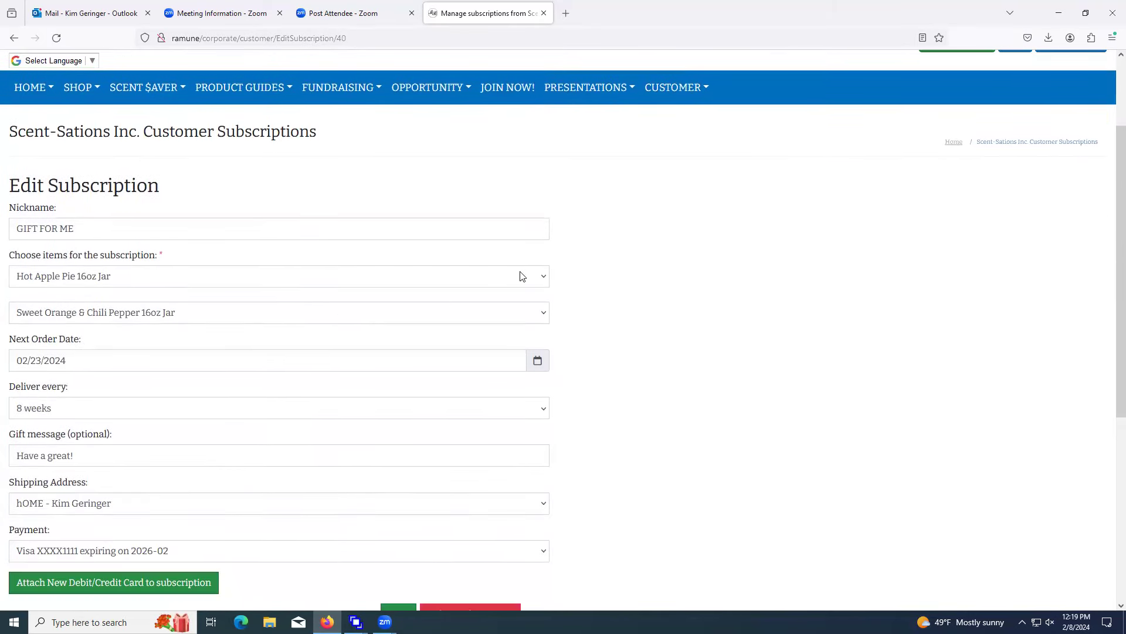
pyautogui.click(545, 279)
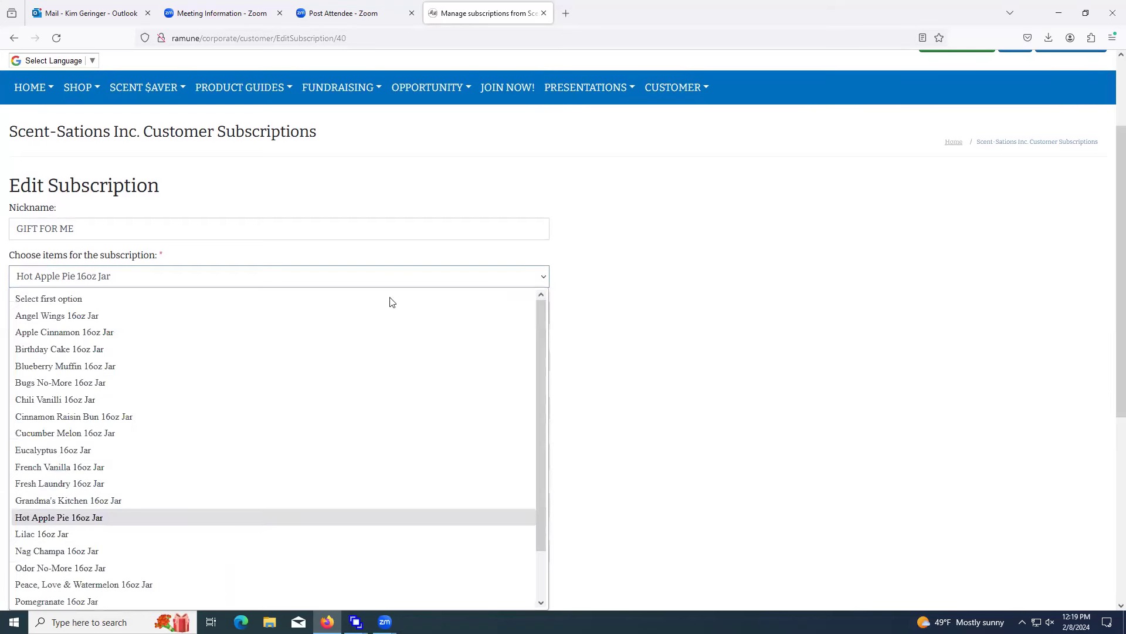
pyautogui.click(83, 338)
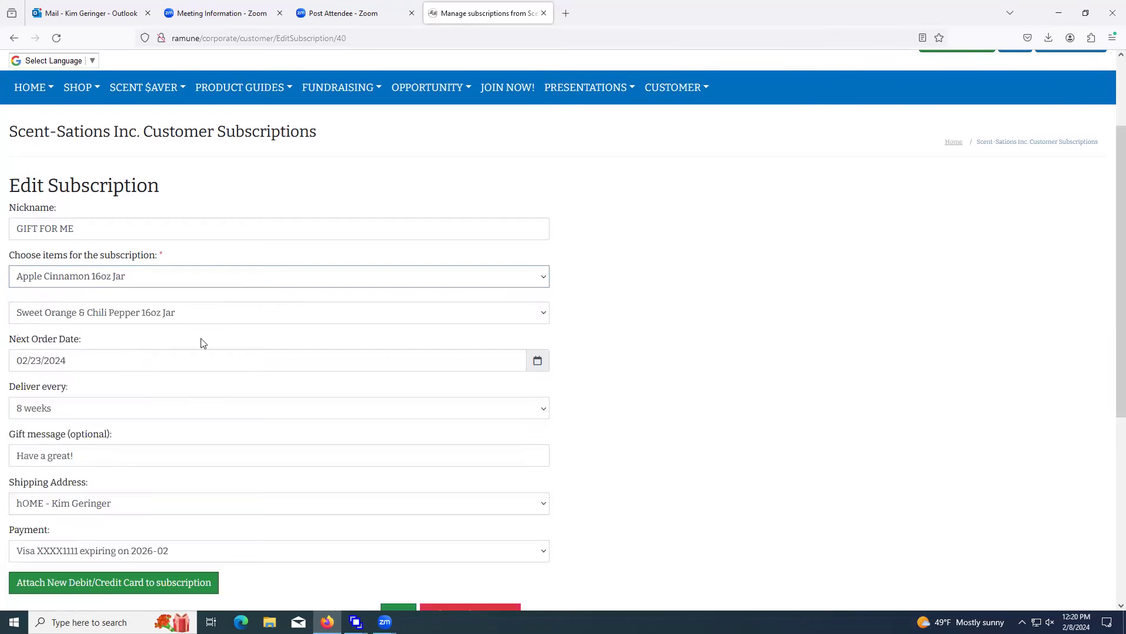
pyautogui.click(543, 315)
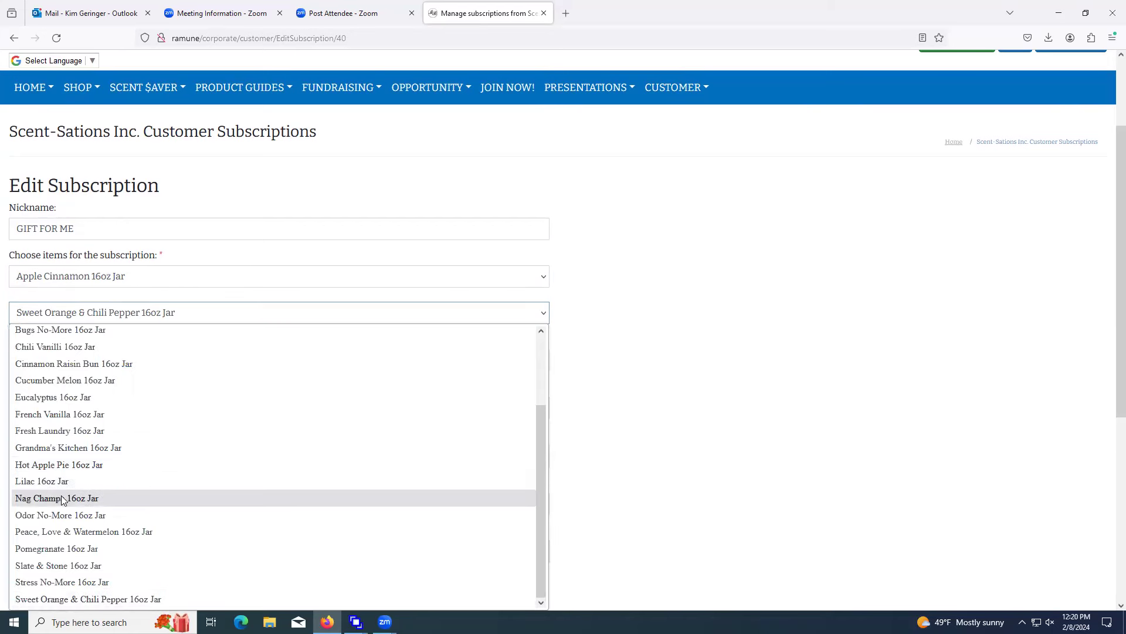
pyautogui.click(60, 516)
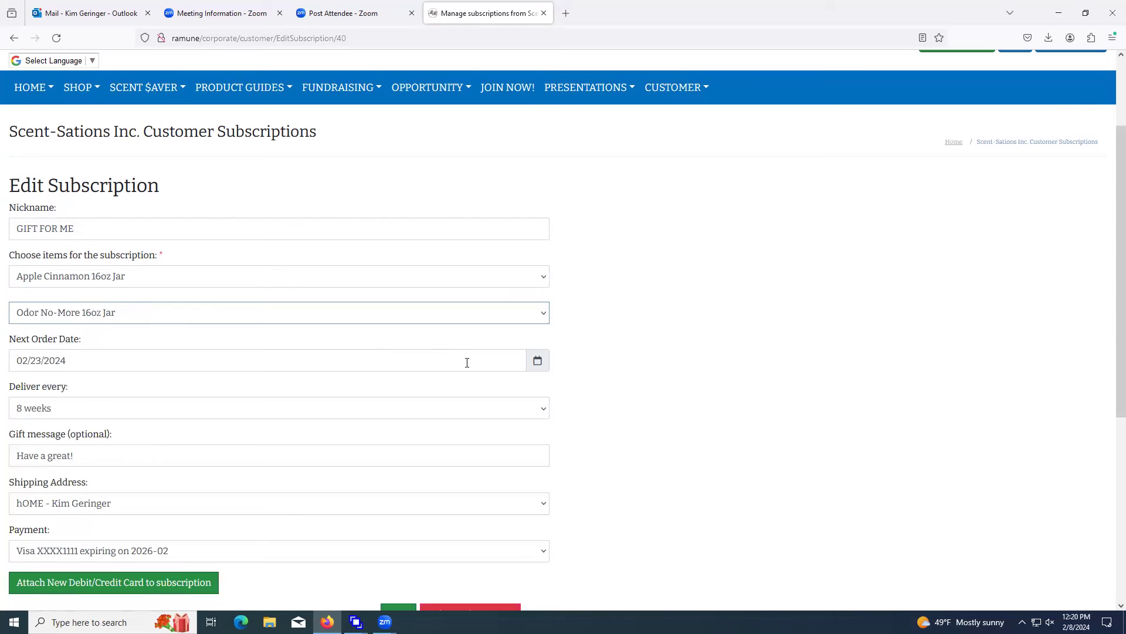
# Set the next order date to 02/16/2024 and recheck the first item
pyautogui.click(536, 362)
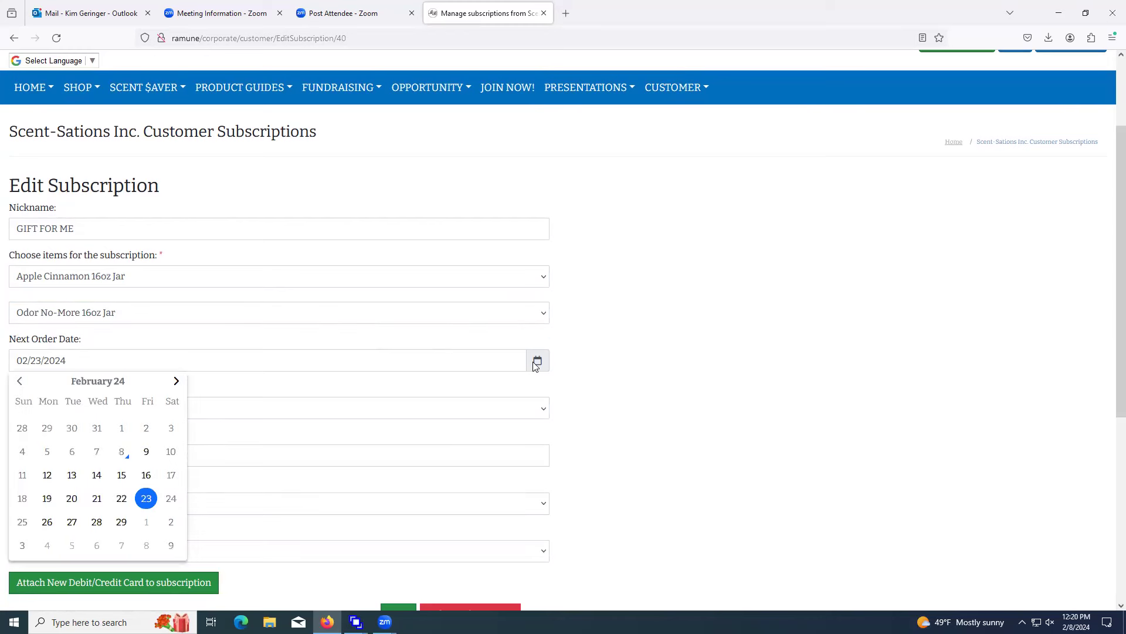
pyautogui.click(145, 477)
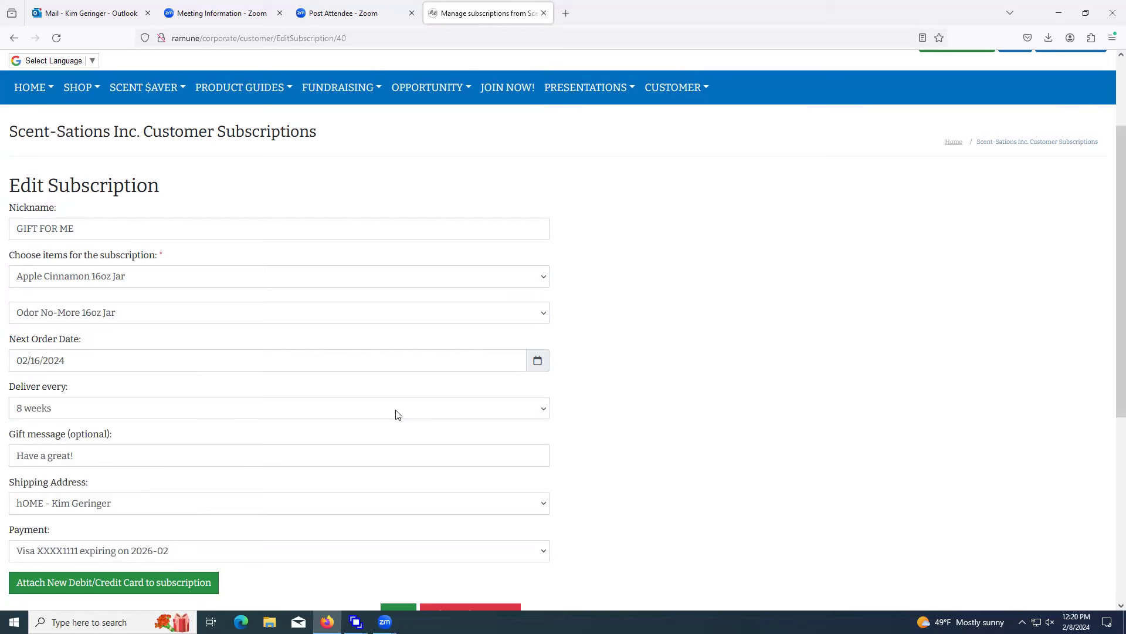
pyautogui.click(545, 280)
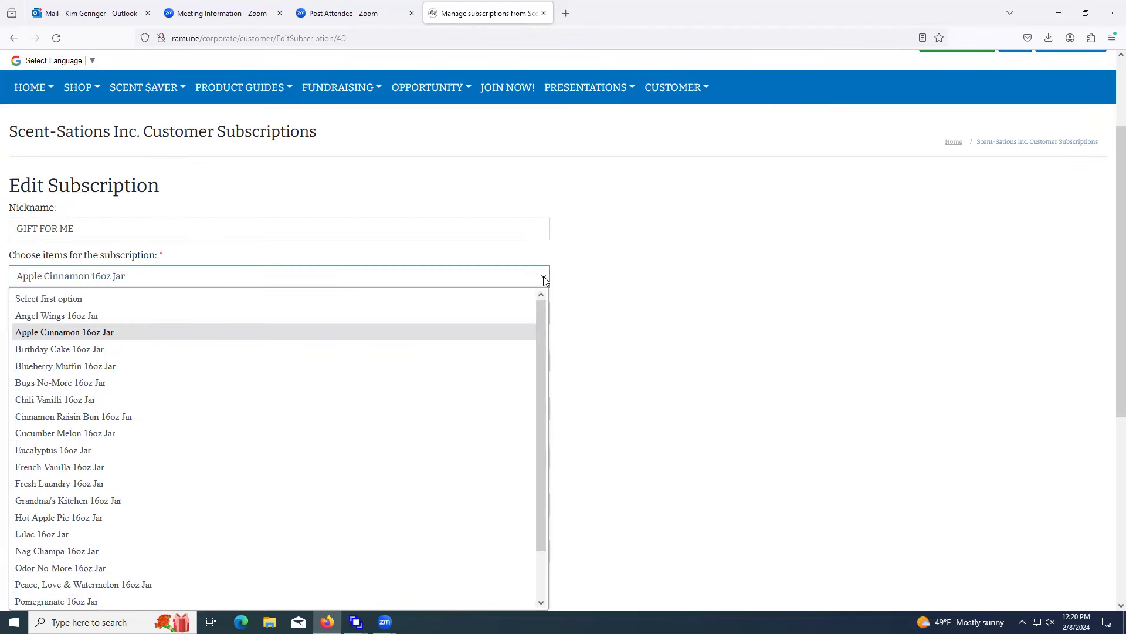
pyautogui.click(544, 278)
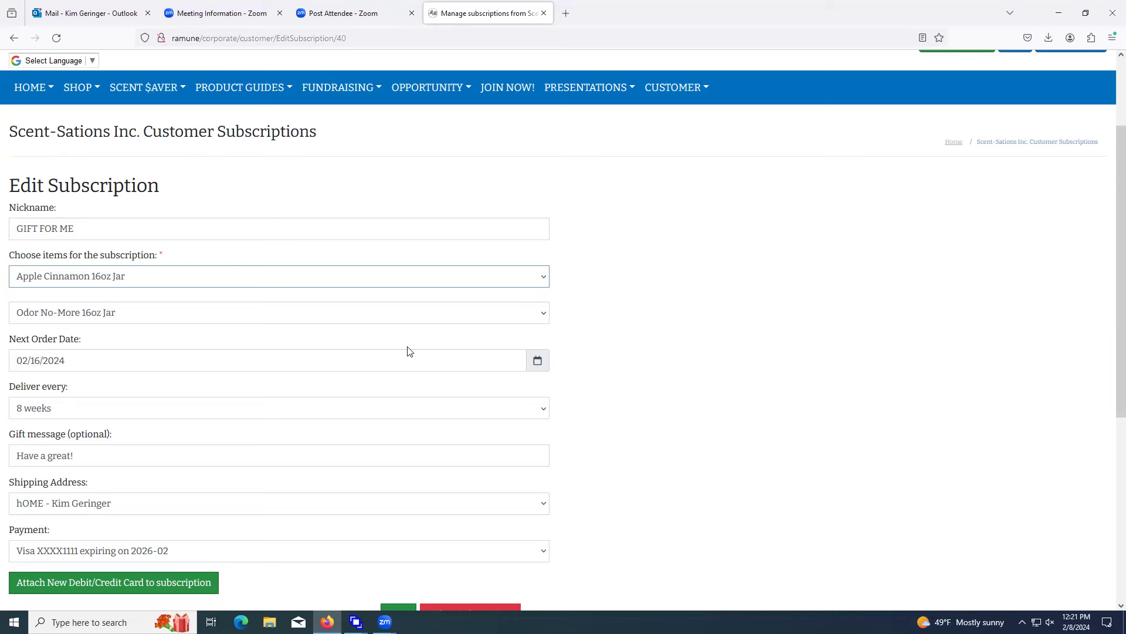
pyautogui.scroll(-3, 403, 212)
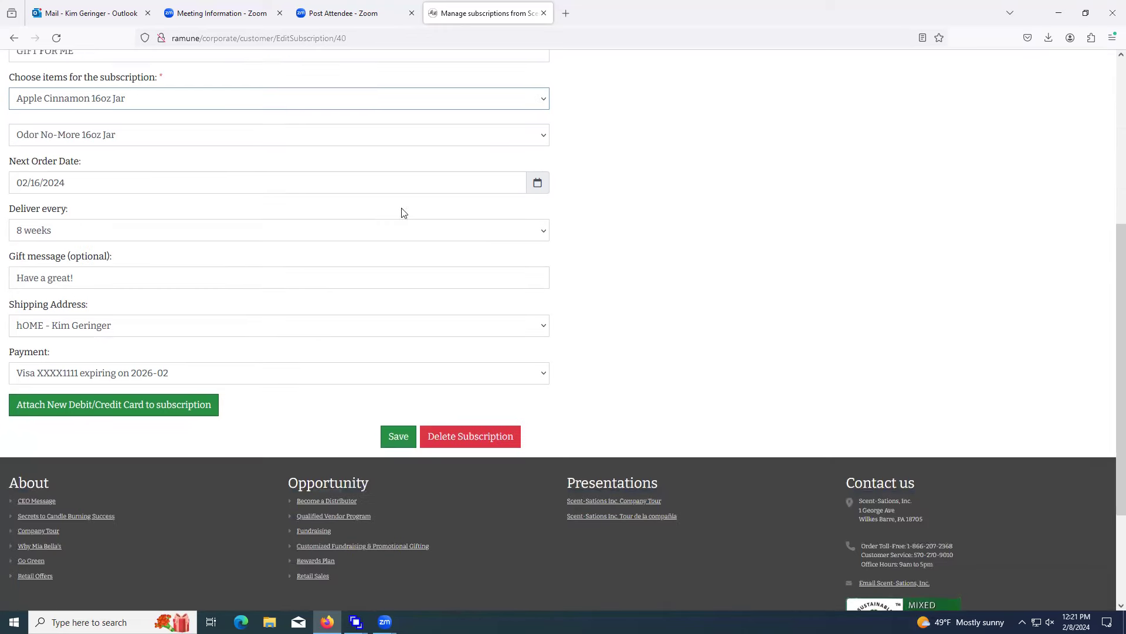
# Save the edits and confirm GIFT FOR ME shows Active for 02/16/2024 with the new jars
pyautogui.click(397, 436)
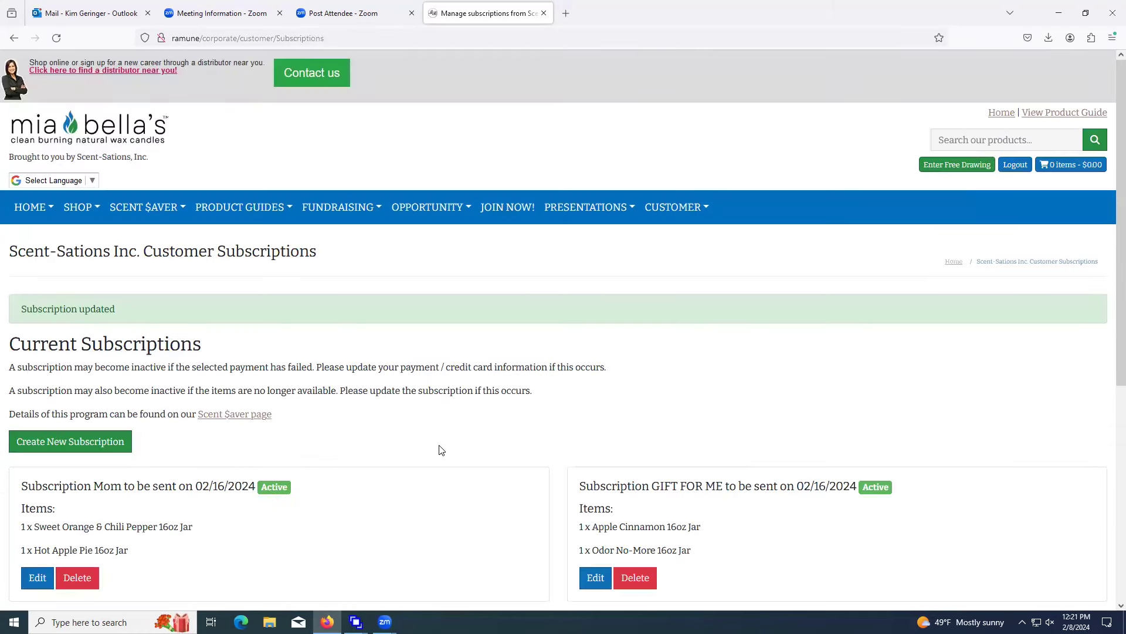
pyautogui.scroll(-2, 641, 359)
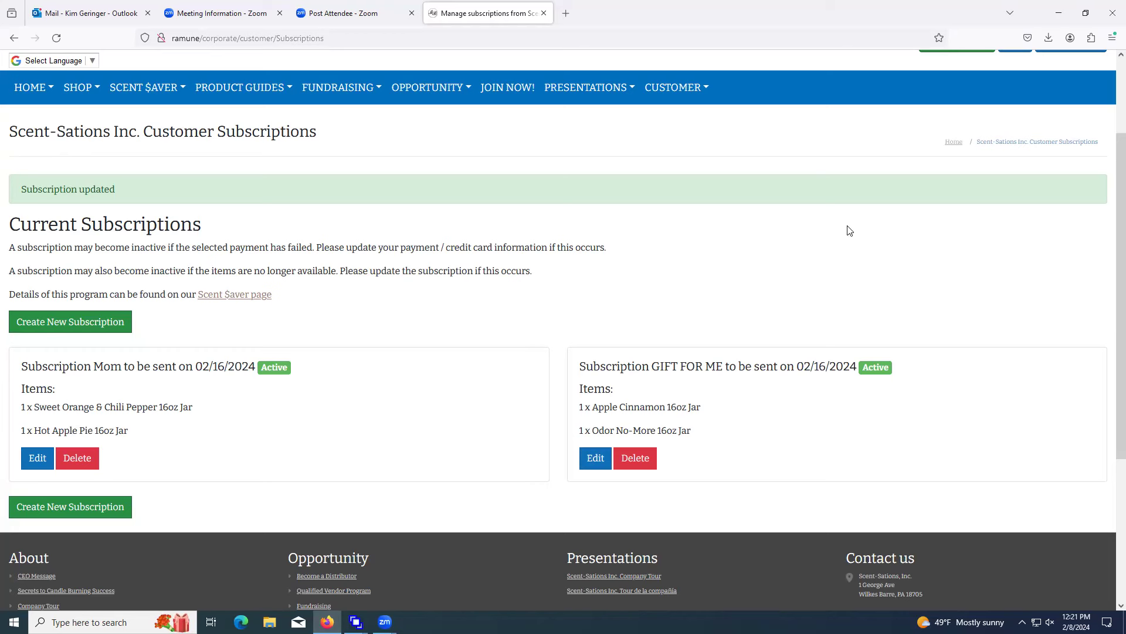
pyautogui.scroll(1, 850, 230)
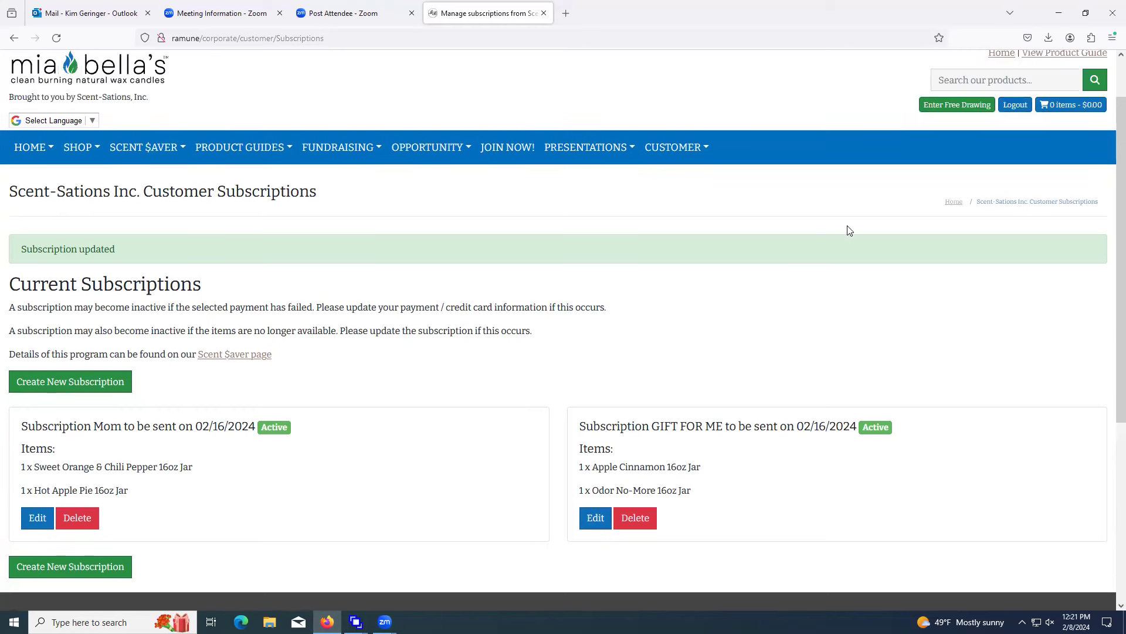